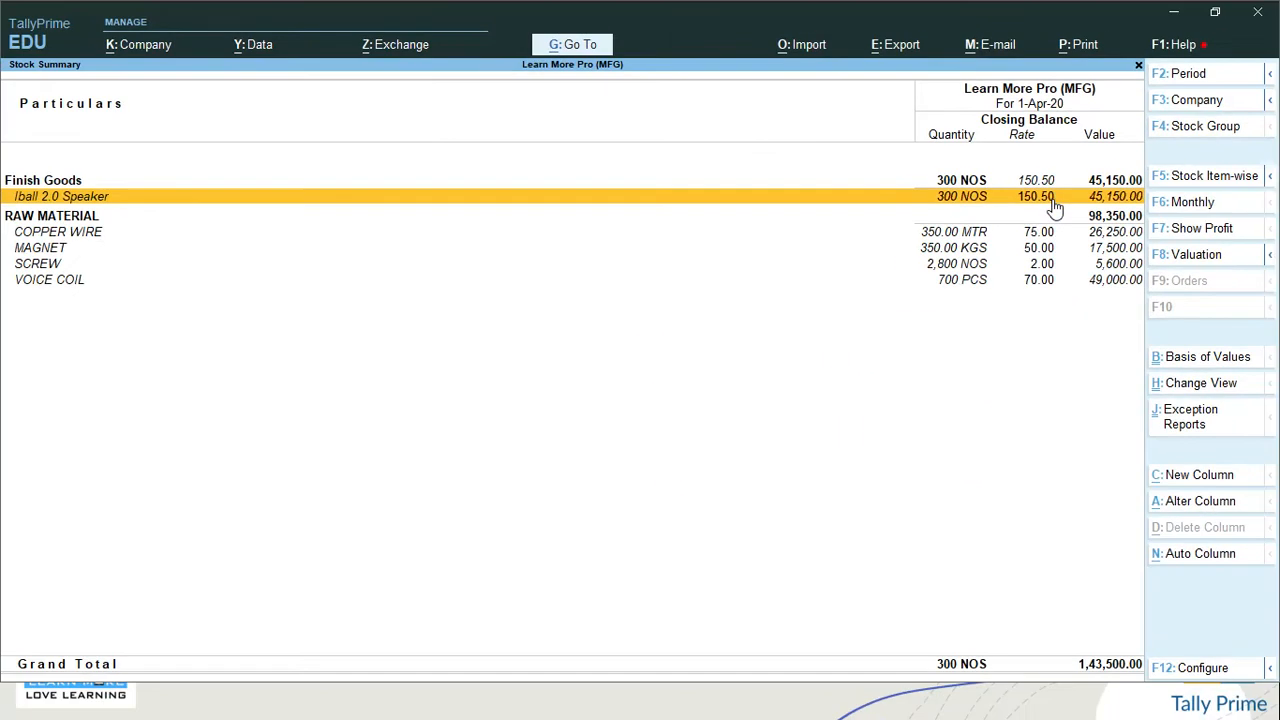
# Step: Examine the closing quantities and rates of the finished speaker and the raw materials in the Stock Summary
pyautogui.press('Down')
pyautogui.press('Down')
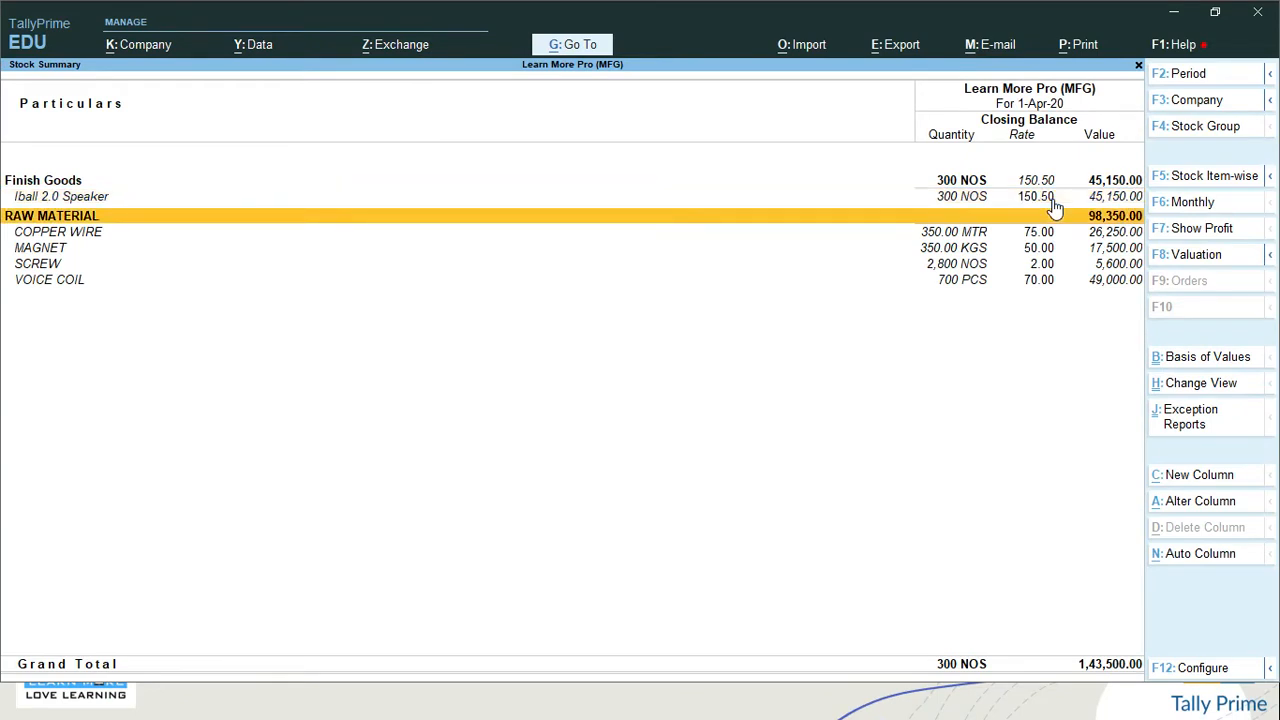
pyautogui.press('Up')
pyautogui.press('Up')
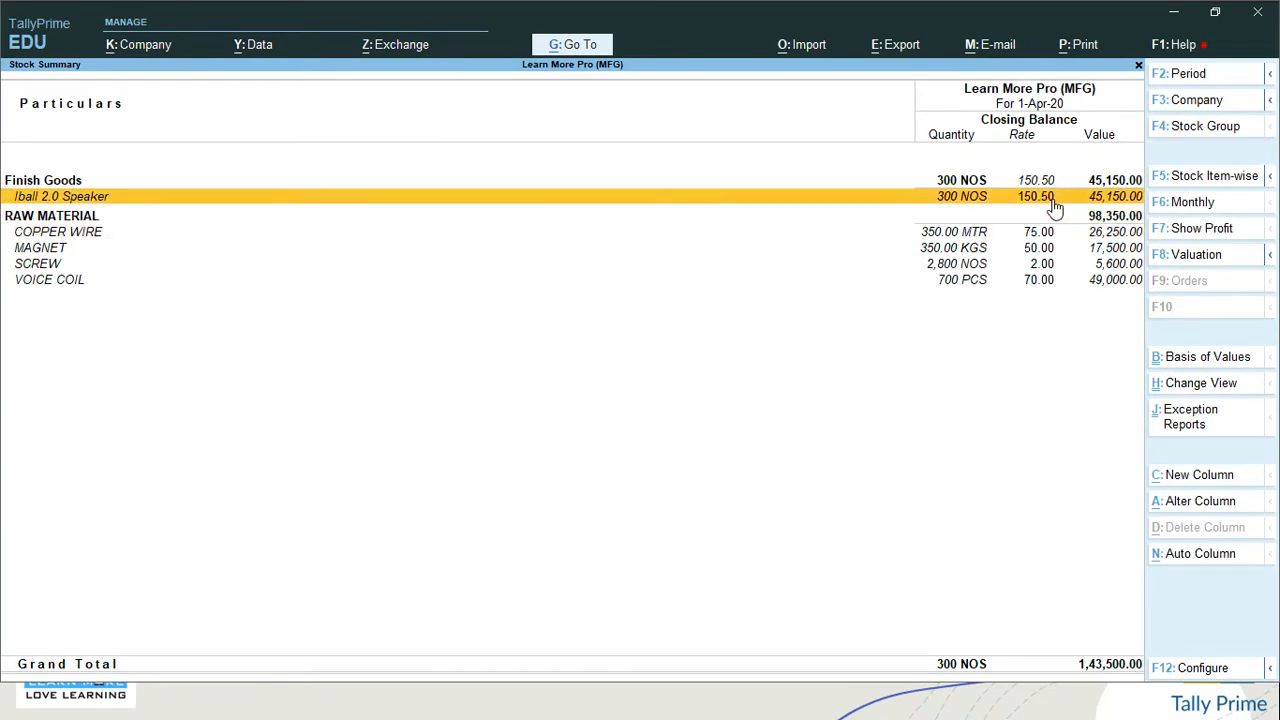
pyautogui.press('Down')
pyautogui.press('Down')
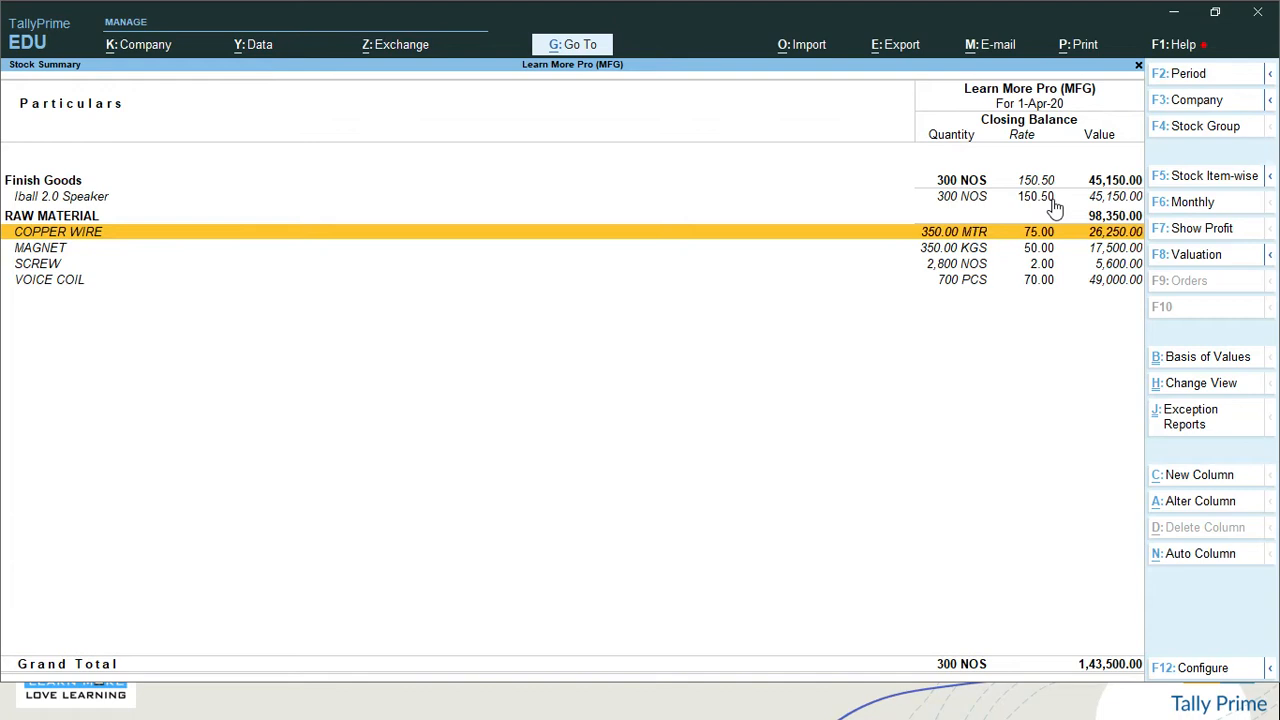
pyautogui.press('Down')
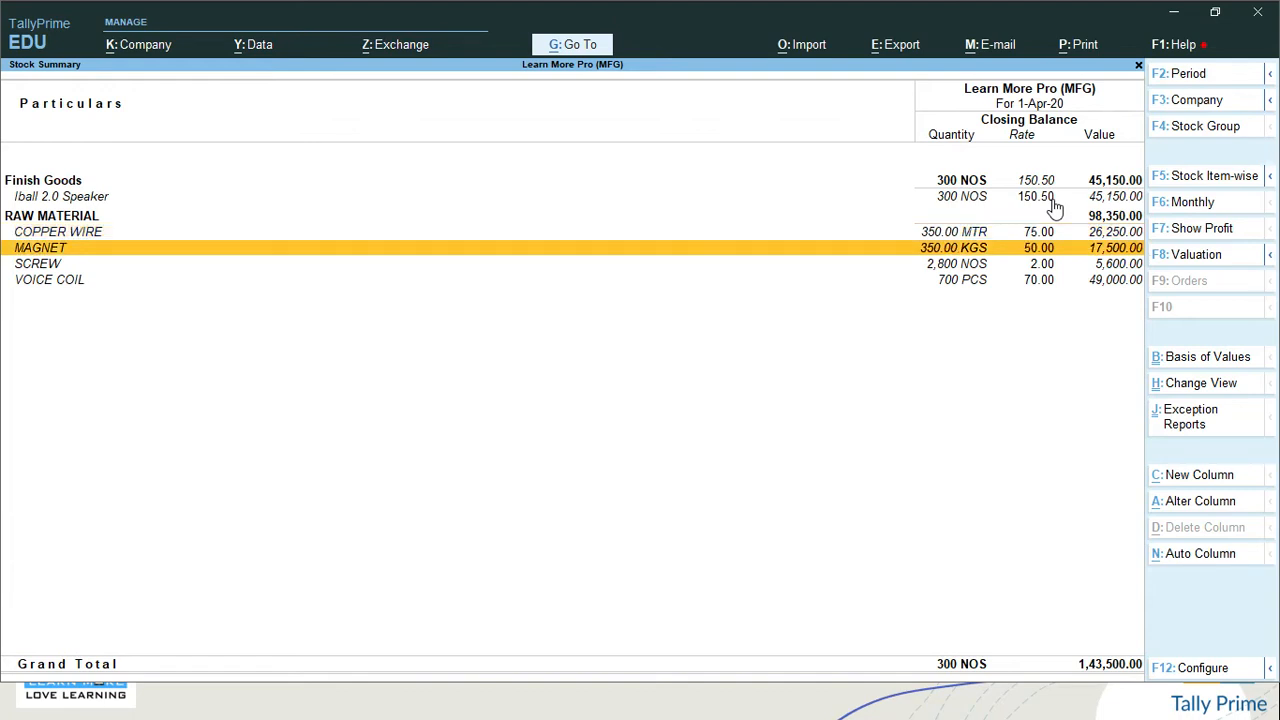
pyautogui.press('Down')
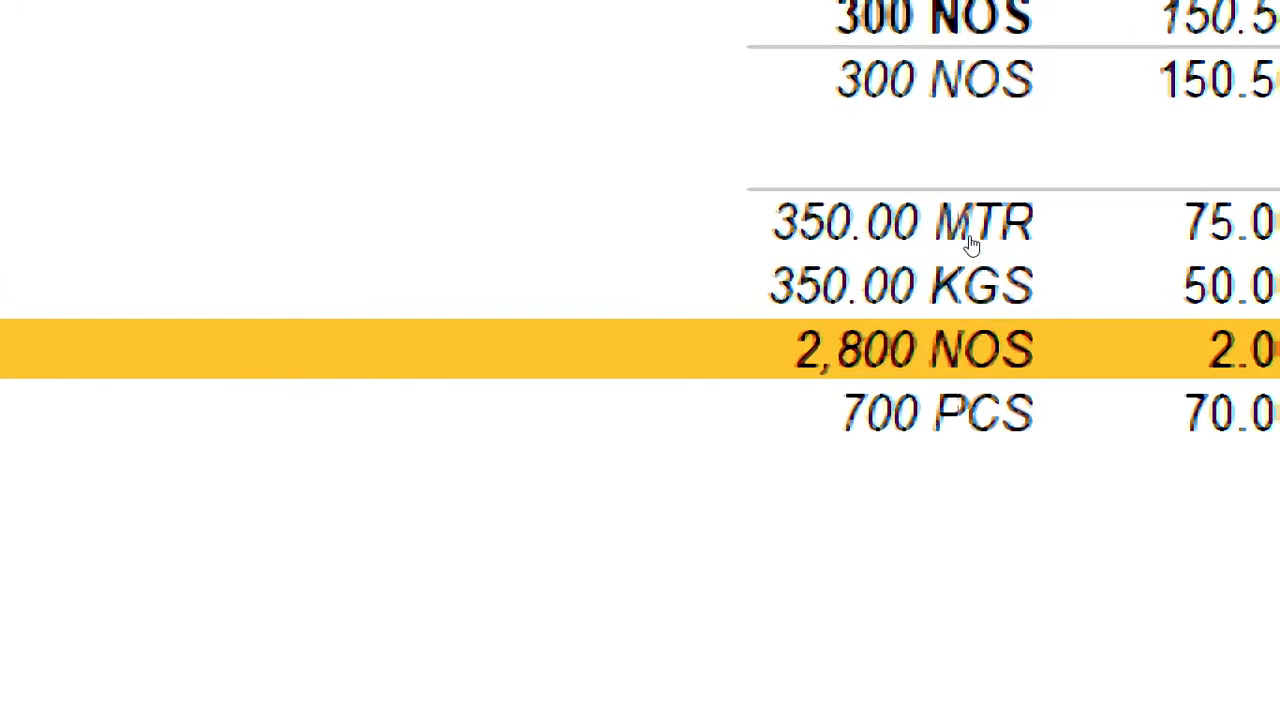
pyautogui.press('Up')
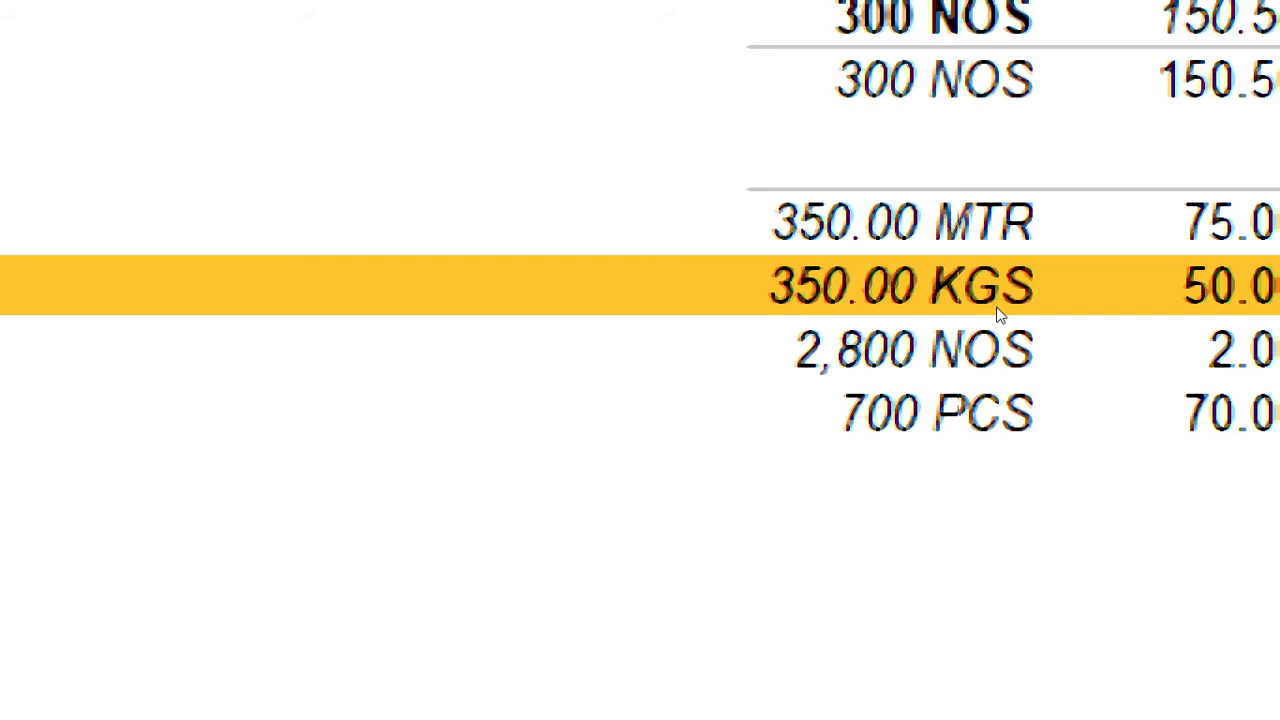
pyautogui.press('Down')
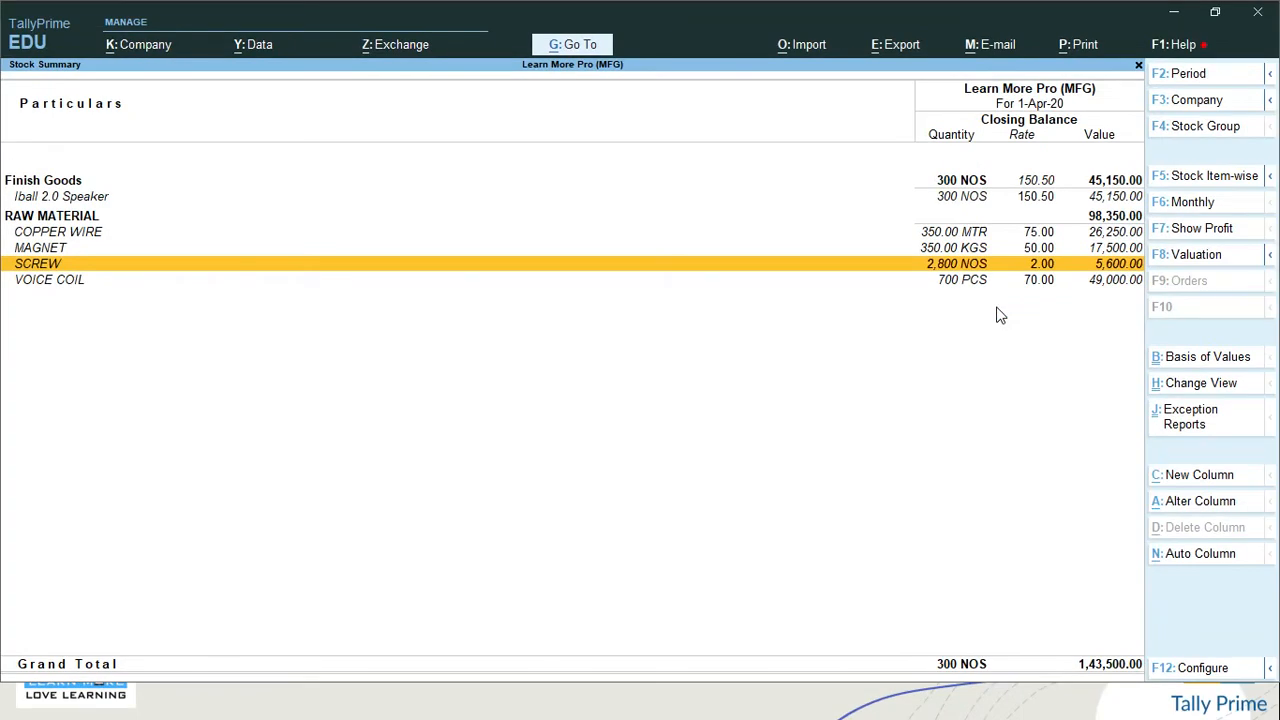
pyautogui.press('Escape')
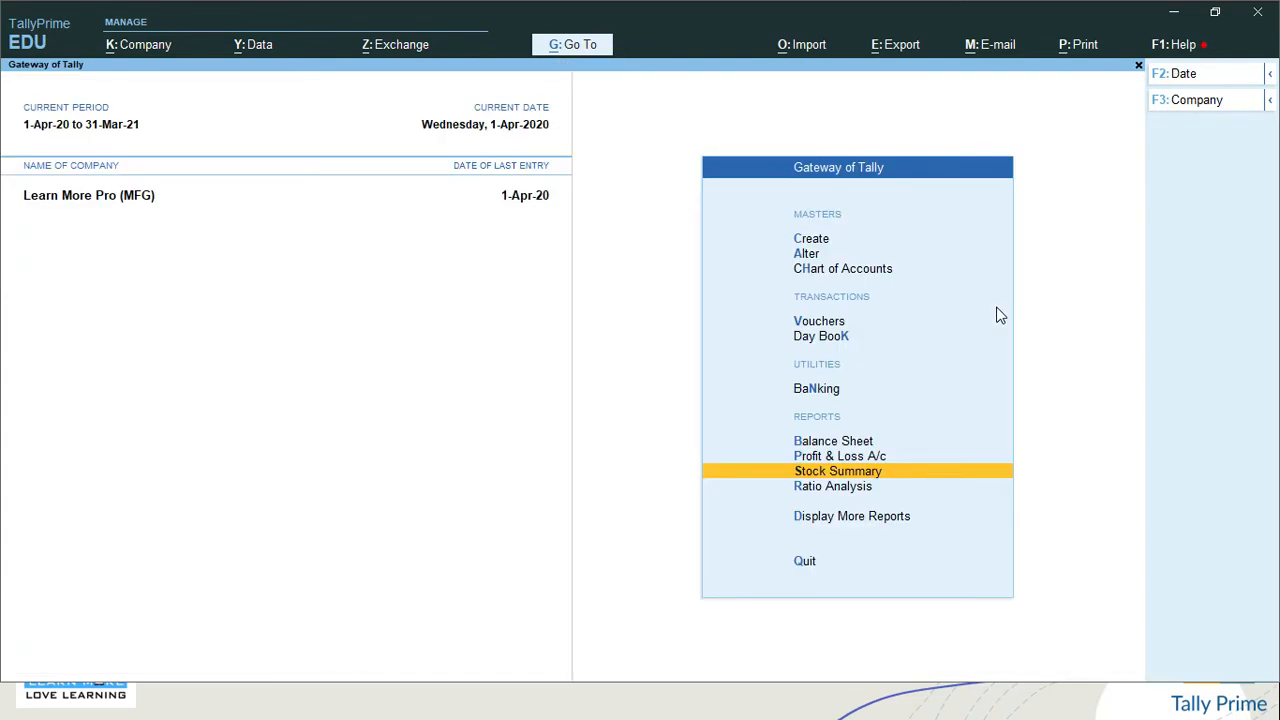
# Step: Leave the reports and open a new MFG Journal voucher for manufacture of materials
pyautogui.press('Up')
pyautogui.press('Up')
pyautogui.press('Up')
pyautogui.press('Up')
pyautogui.press('Return')
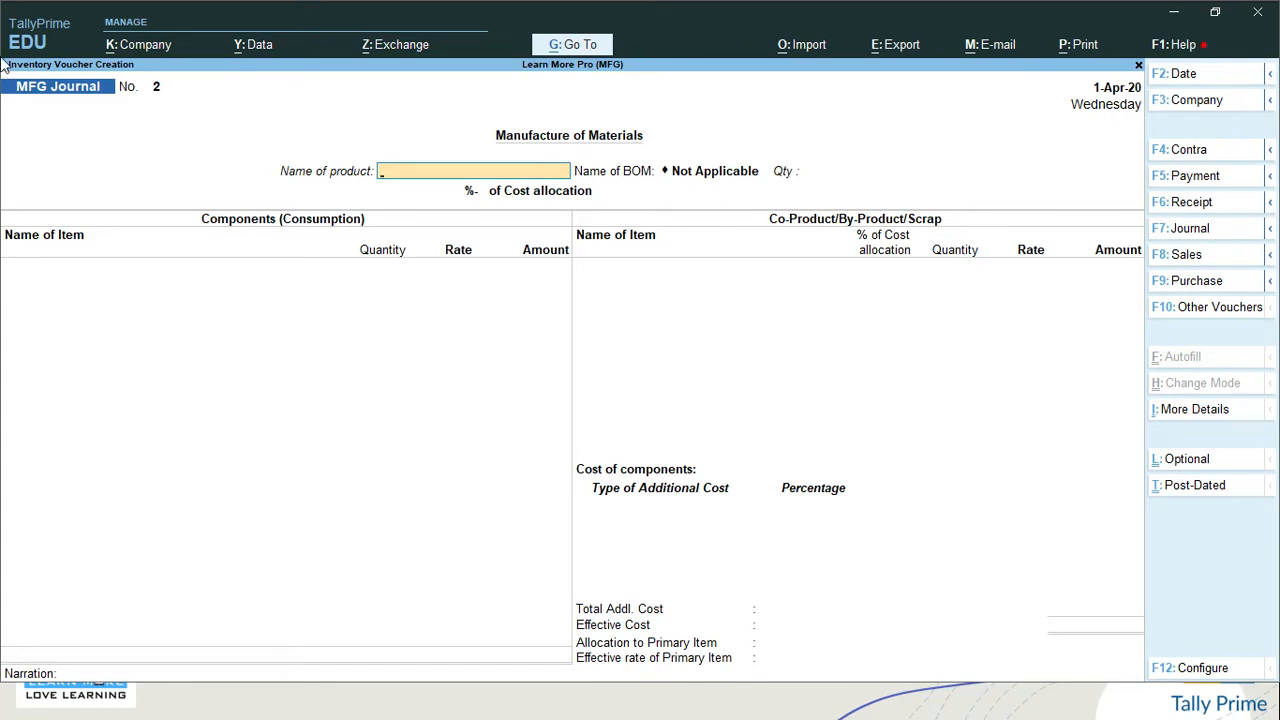
# Step: Choose Iball 2.0 Speaker as the manufactured product with the Speaker BOM and a quantity of 150 NOS
pyautogui.write('F')
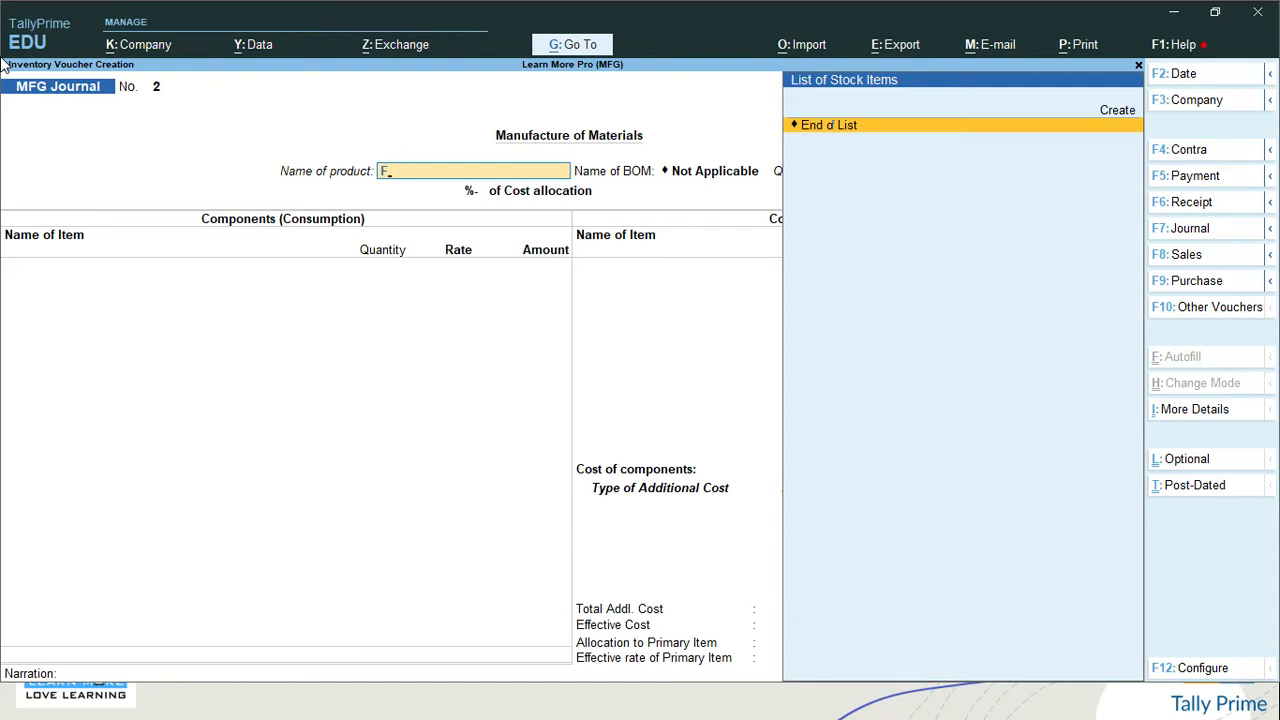
pyautogui.press('BackSpace')
pyautogui.write('S')
pyautogui.press('Up')
pyautogui.press('Up')
pyautogui.press('Return')
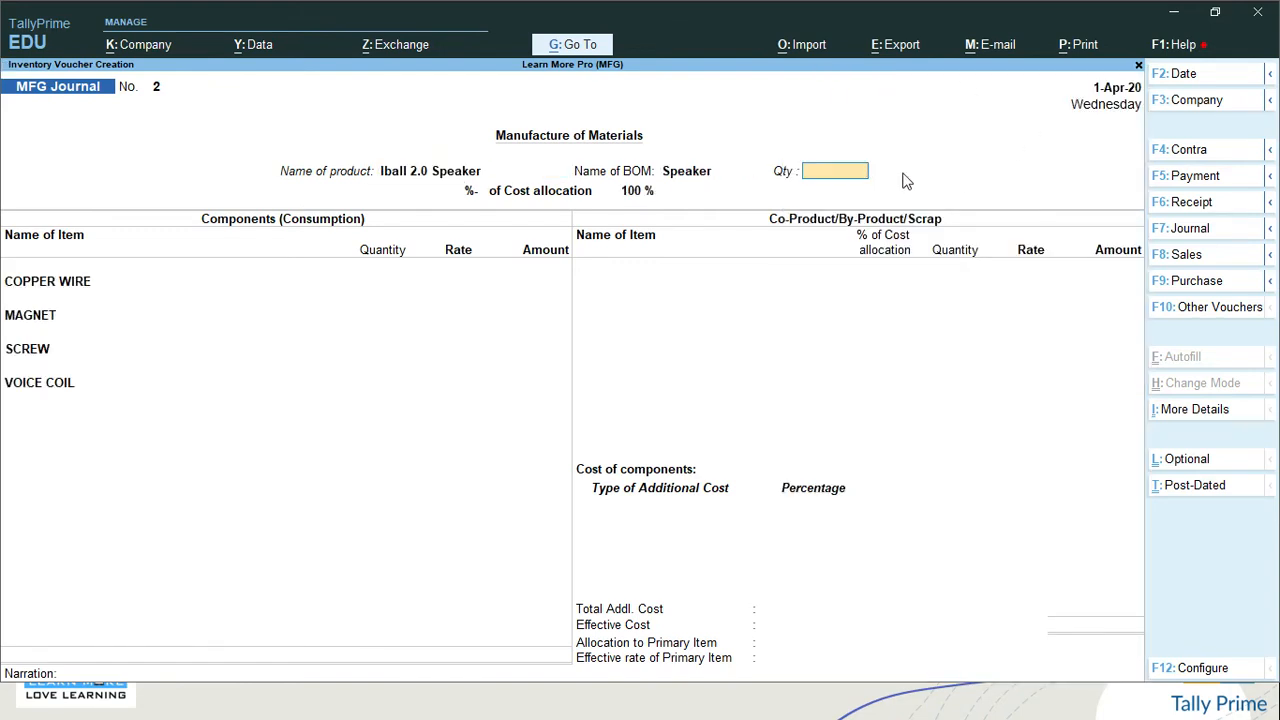
pyautogui.write('50')
pyautogui.press('Return')
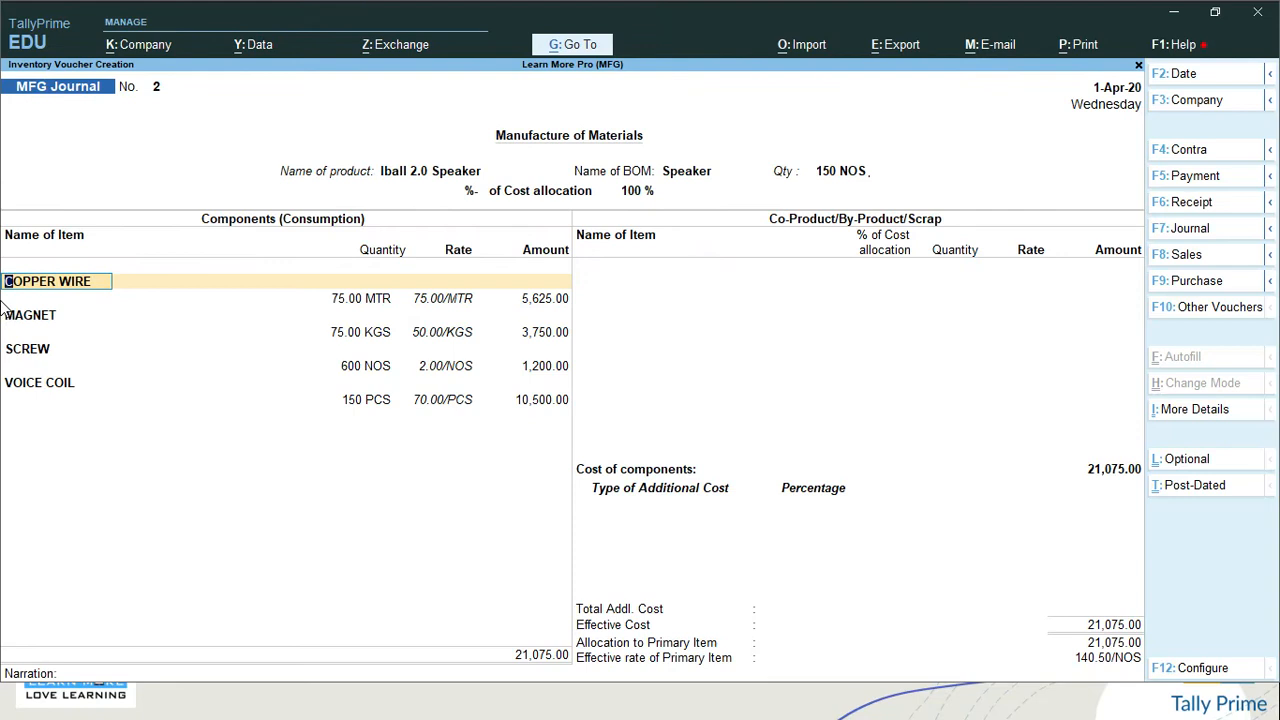
# Step: Accept the BOM's consumption lines for copper wire, magnet, screw and voice coil with their default quantities and rates
pyautogui.press('Return')
pyautogui.press('Return')
pyautogui.press('Return')
pyautogui.press('Return')
pyautogui.press('Return')
pyautogui.press('Return')
pyautogui.press('Return')
pyautogui.press('Return')
pyautogui.press('Return')
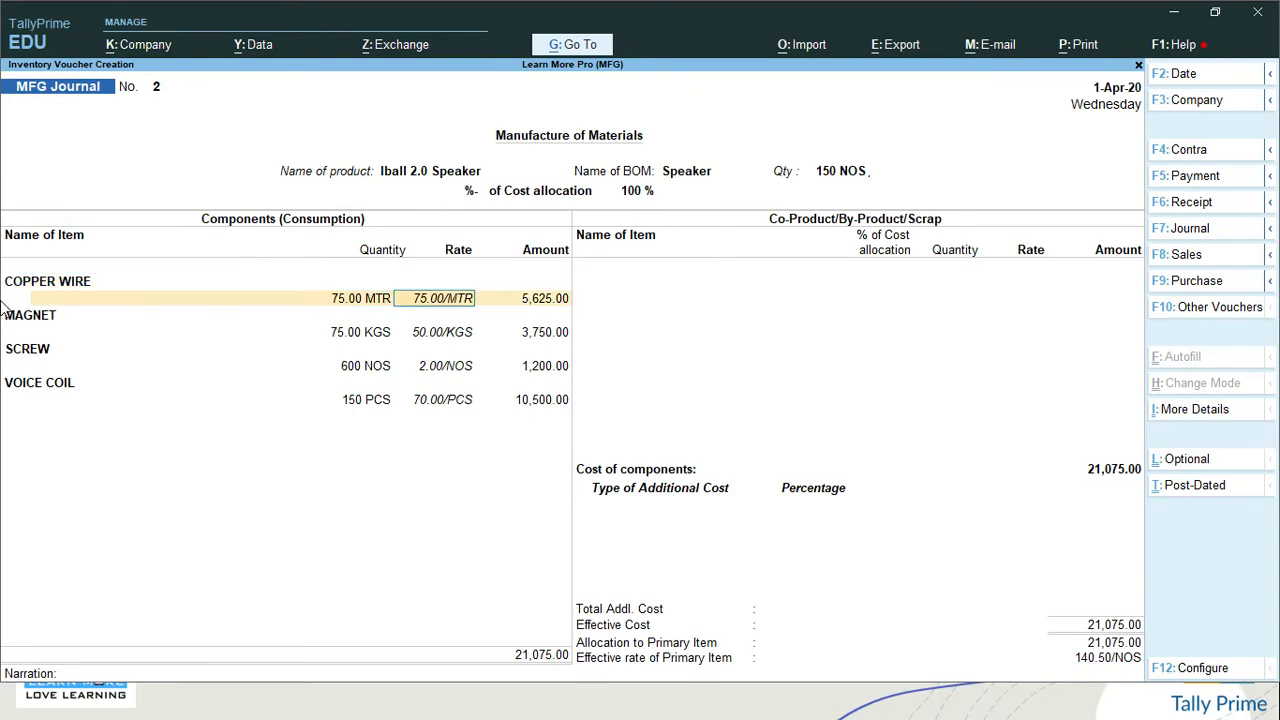
pyautogui.press('Return')
pyautogui.press('Return')
pyautogui.press('Return')
pyautogui.press('Return')
pyautogui.press('Return')
pyautogui.press('Return')
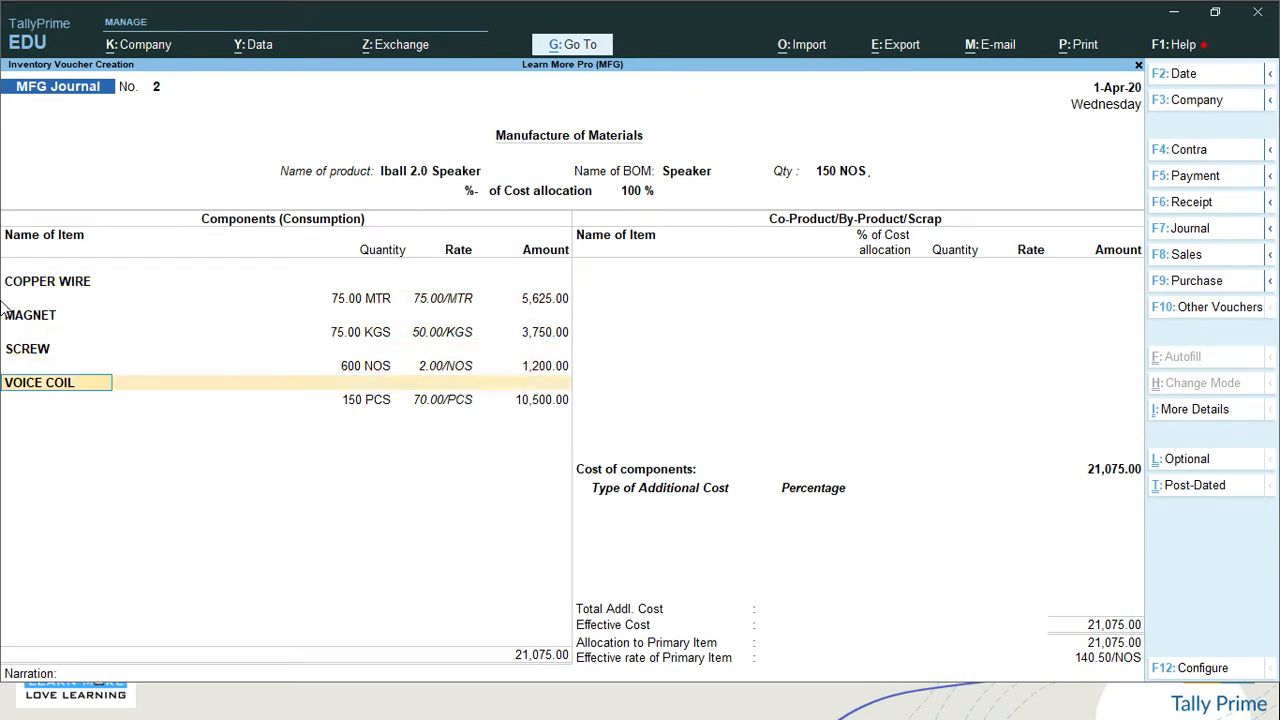
pyautogui.press('Return')
pyautogui.press('Return')
pyautogui.press('Return')
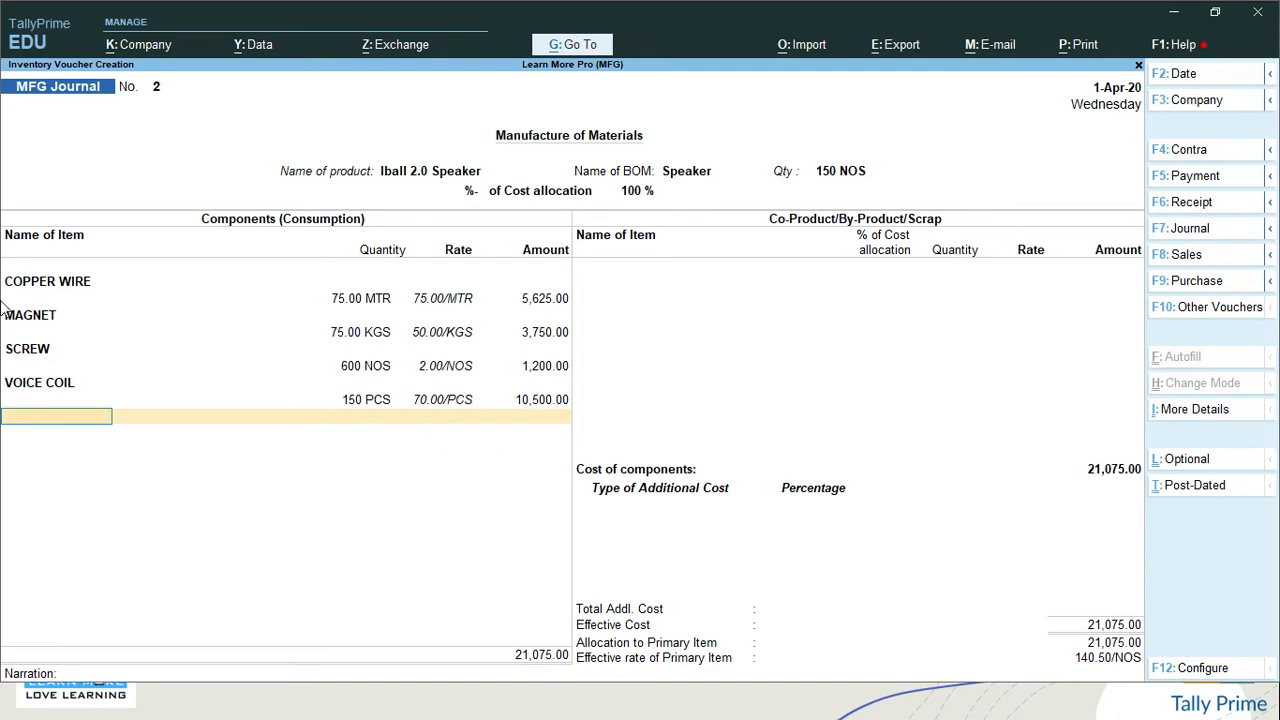
# Step: Finish the item lists and add Wages of 500 as an additional cost
pyautogui.write('Wa')
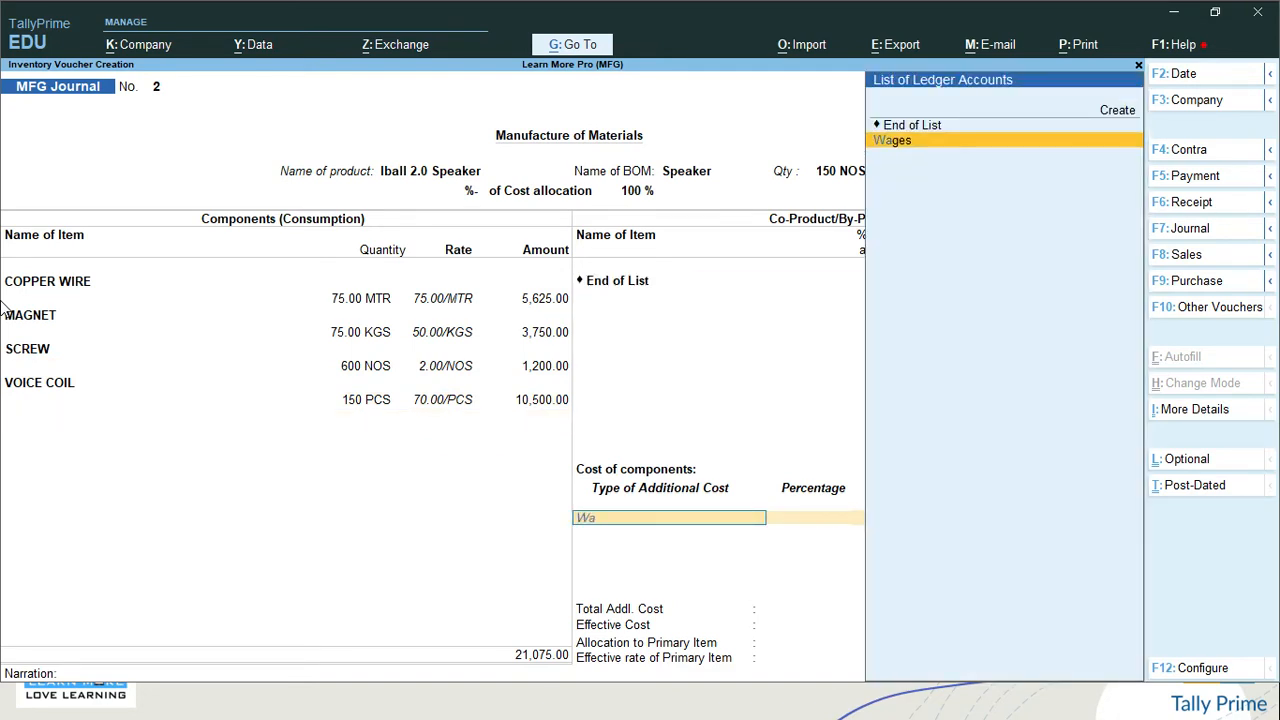
pyautogui.press('Return')
pyautogui.press('Return')
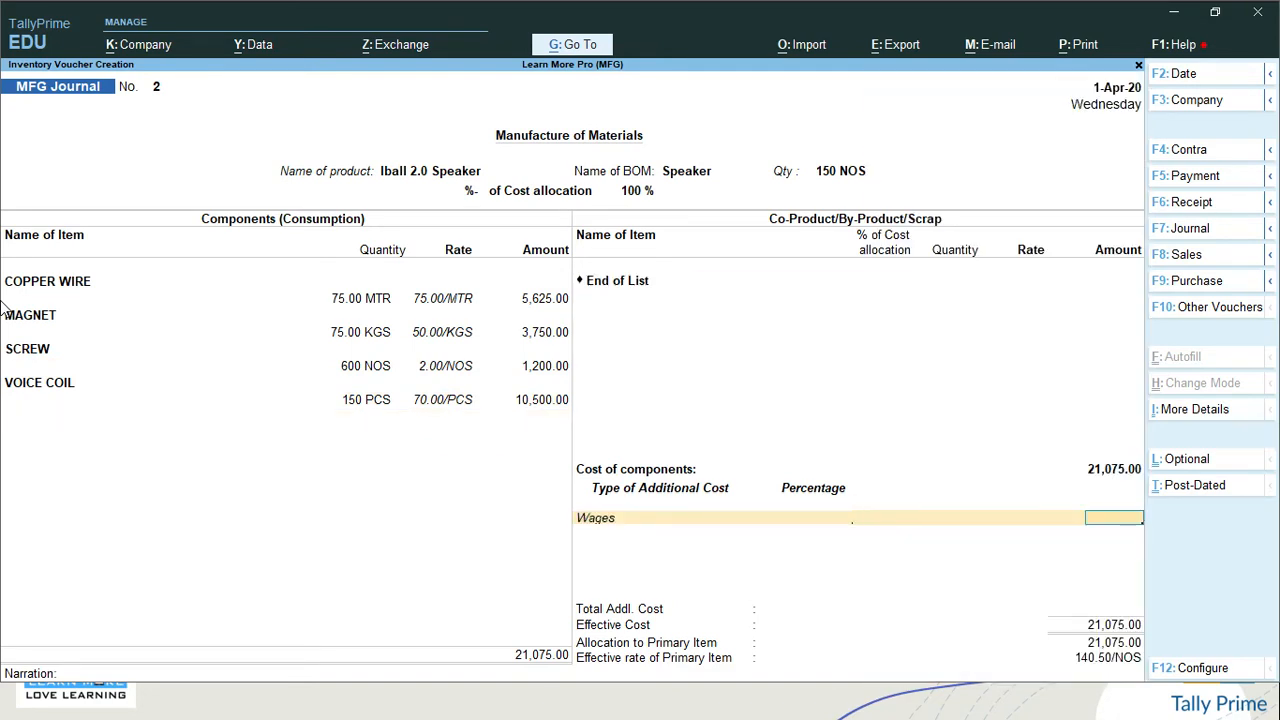
pyautogui.write('500')
pyautogui.press('Return')
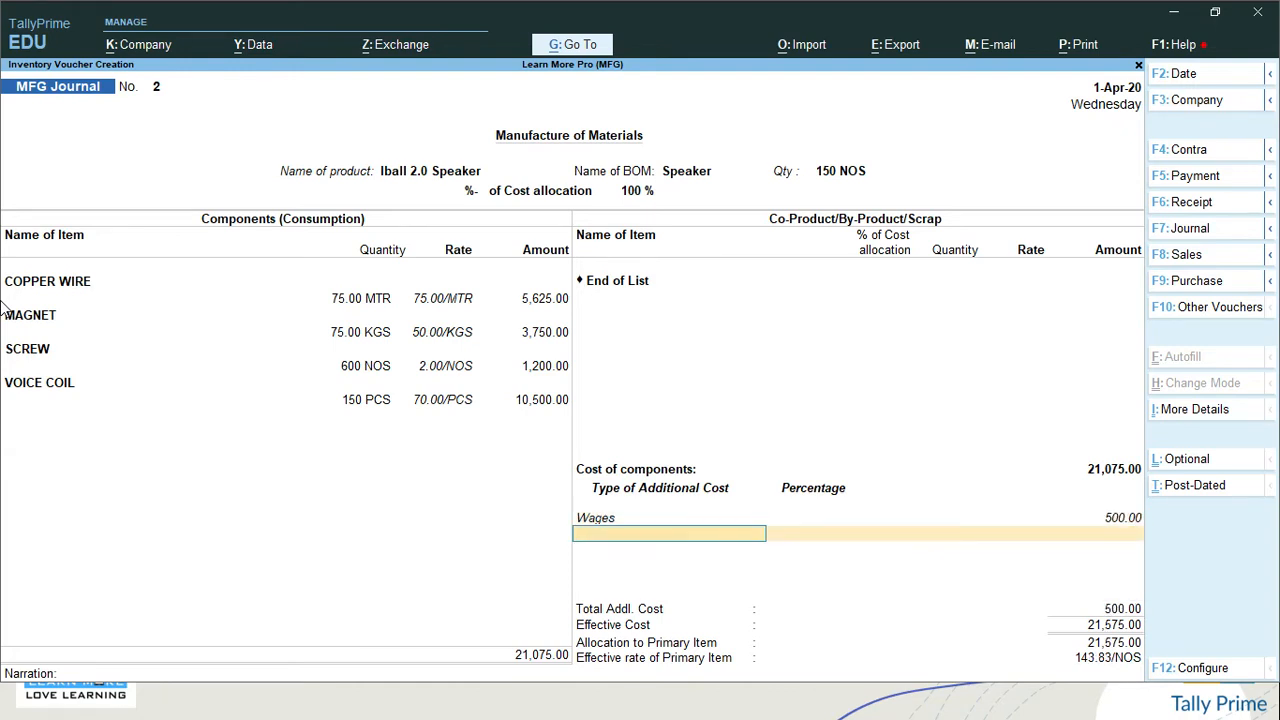
# Step: Add Power & Fuel of 500 as a second additional cost and end the cost list
pyautogui.write('po')
pyautogui.press('Return')
pyautogui.press('Return')
pyautogui.write('500')
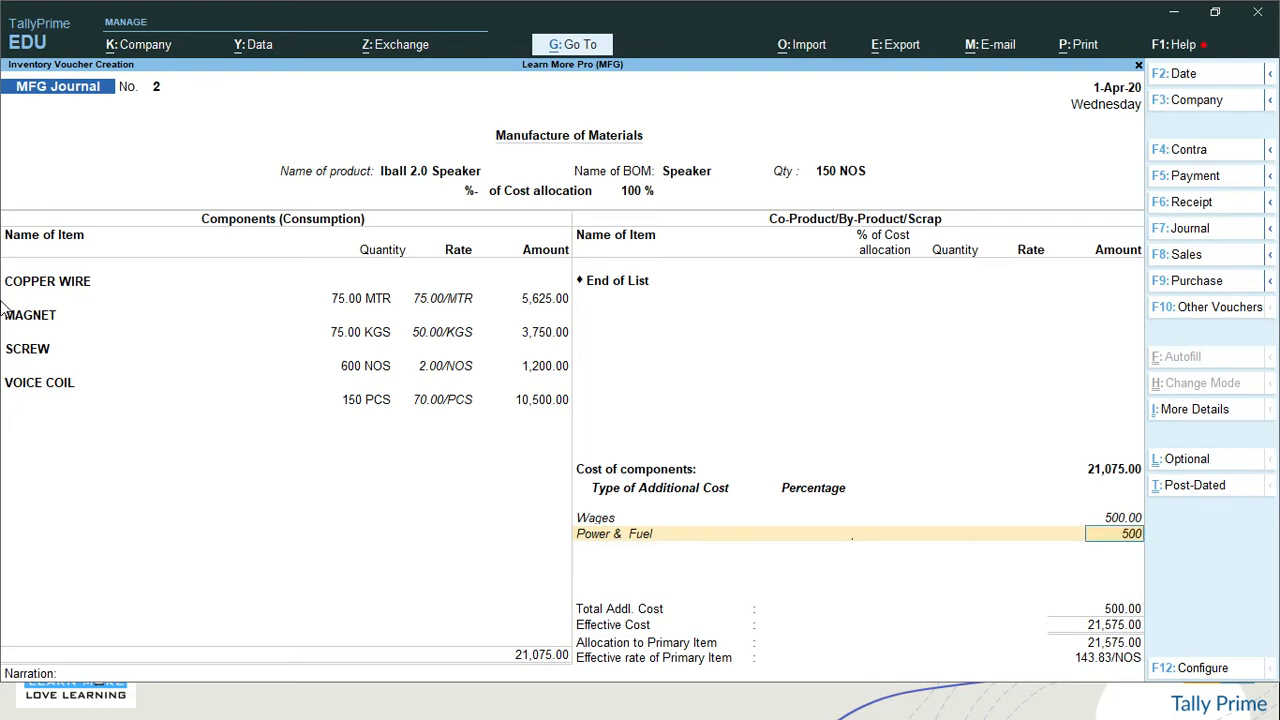
pyautogui.press('Return')
pyautogui.press('Return')
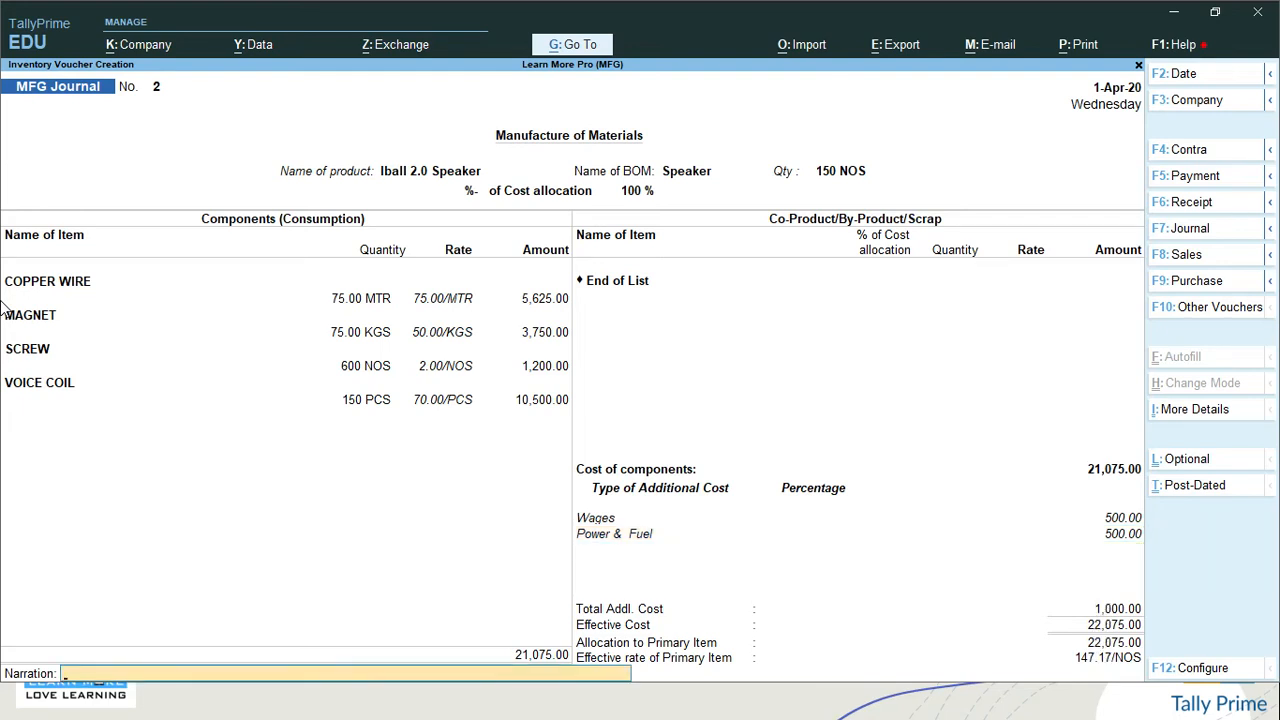
# Step: Check the voucher's totals and save it with a blank narration
pyautogui.press('Return')
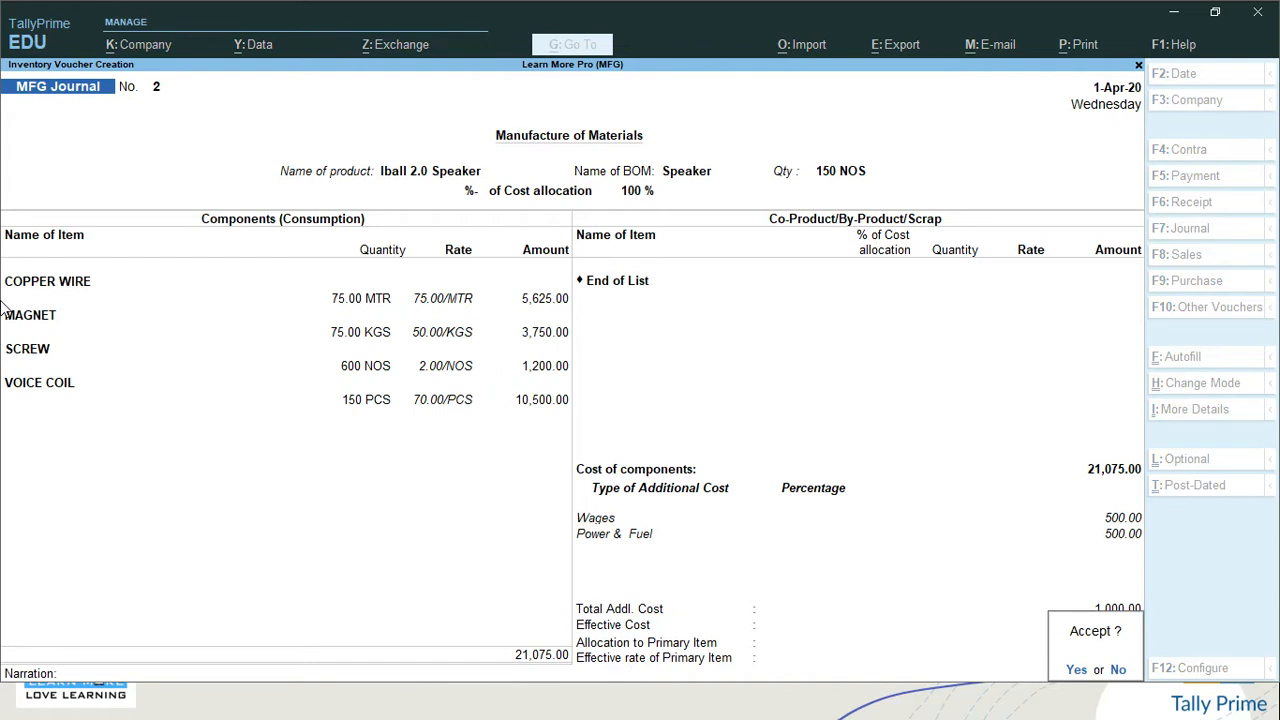
pyautogui.press('n')
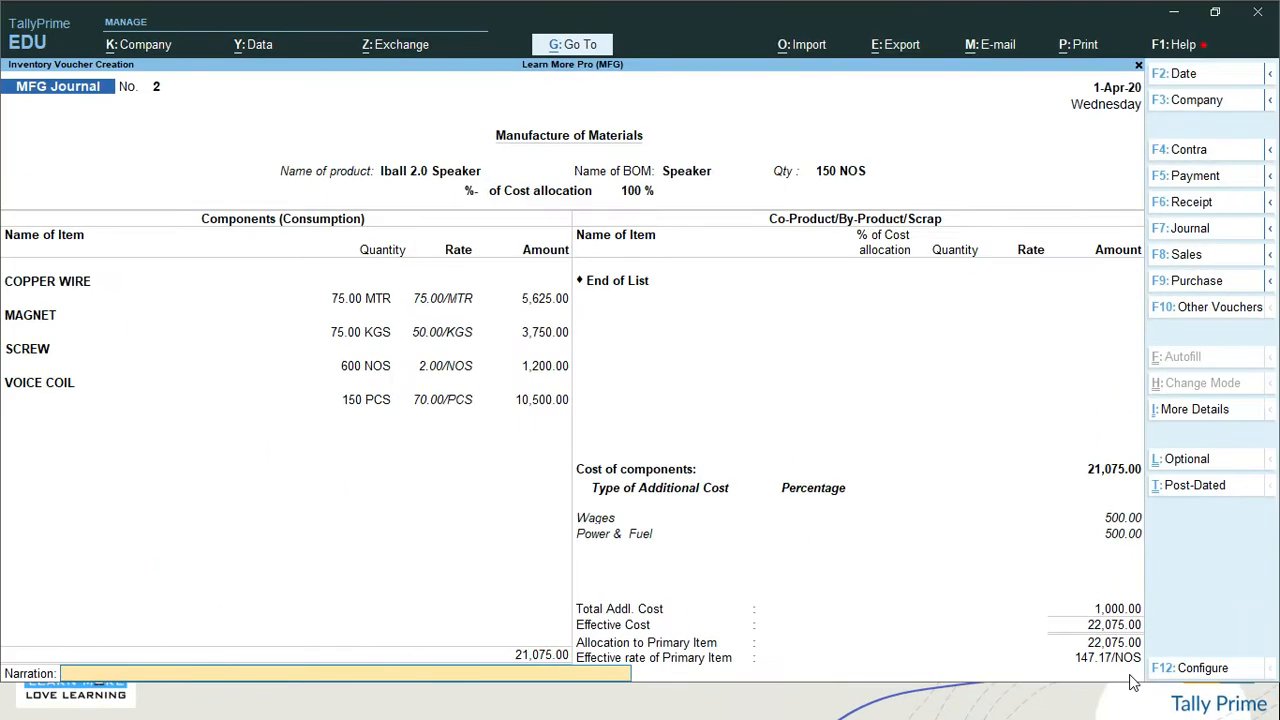
pyautogui.press('Return')
pyautogui.press('Return')
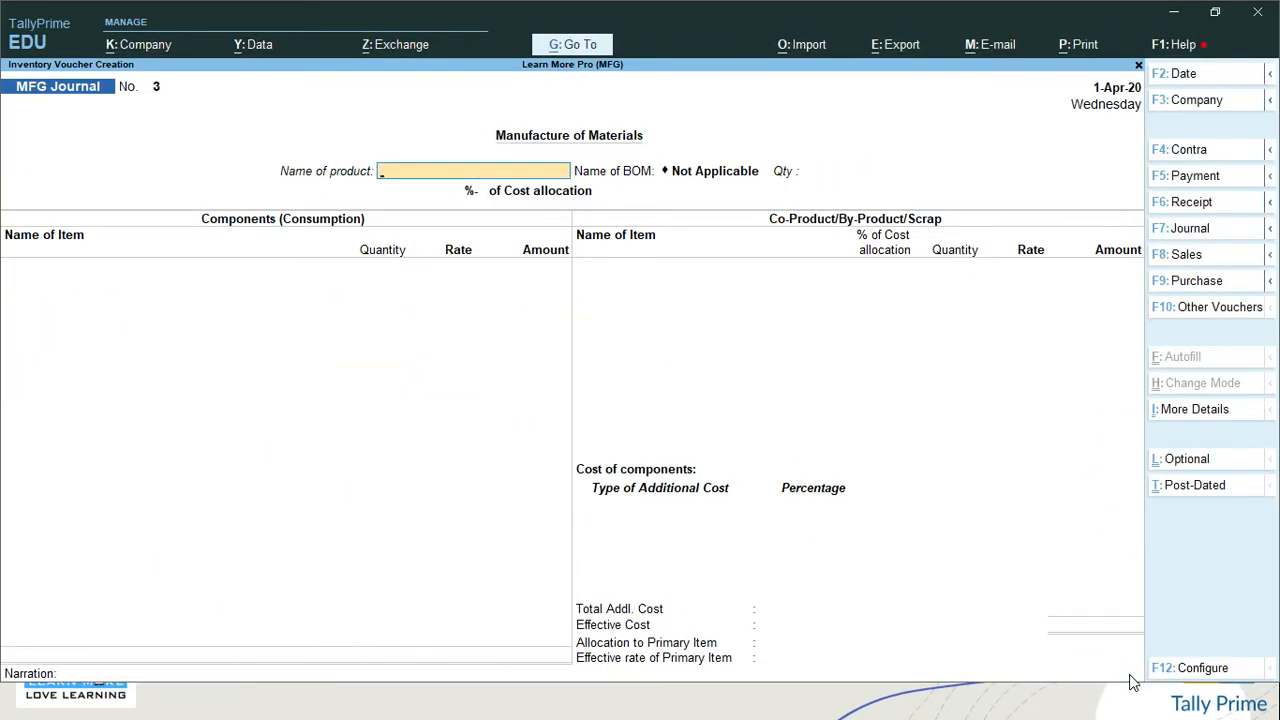
# Step: Review saved MFG Journal no. 2, and open no. 1 to compare its additional costs and effective rate
pyautogui.press('pageup')
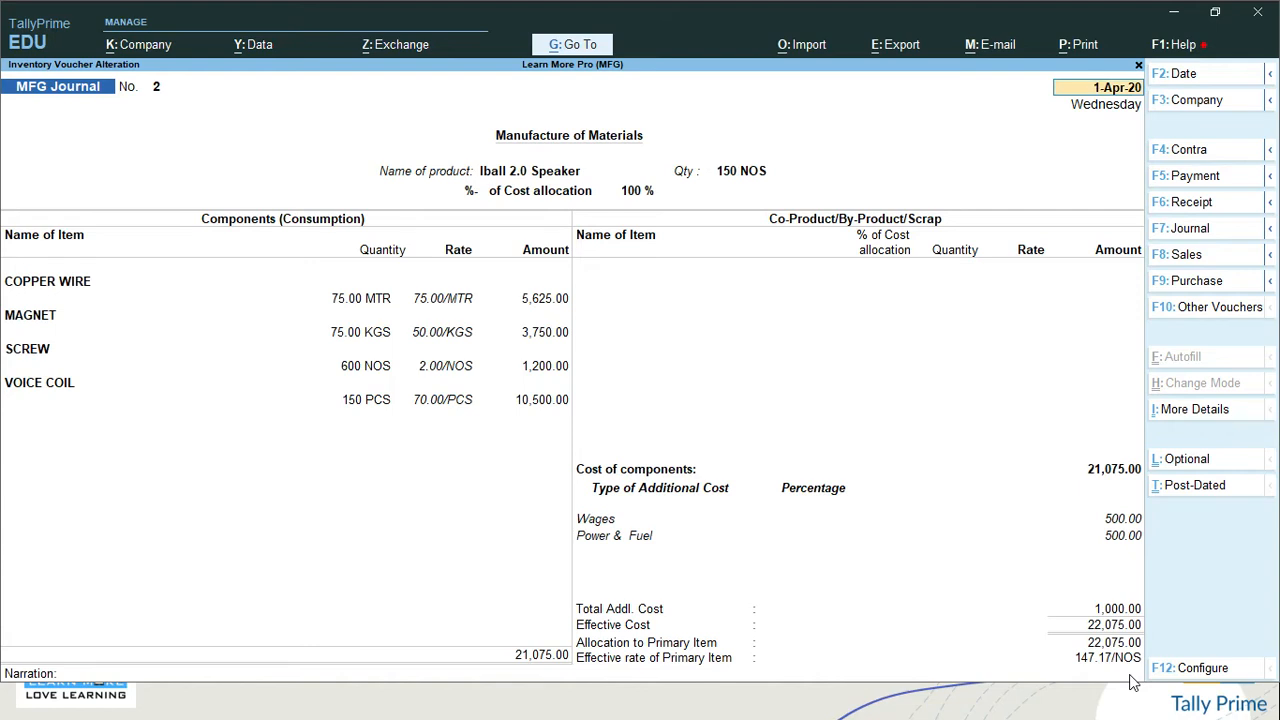
pyautogui.press('Return')
pyautogui.press('Return')
pyautogui.press('Return')
pyautogui.press('Return')
pyautogui.press('Return')
pyautogui.press('Return')
pyautogui.press('Return')
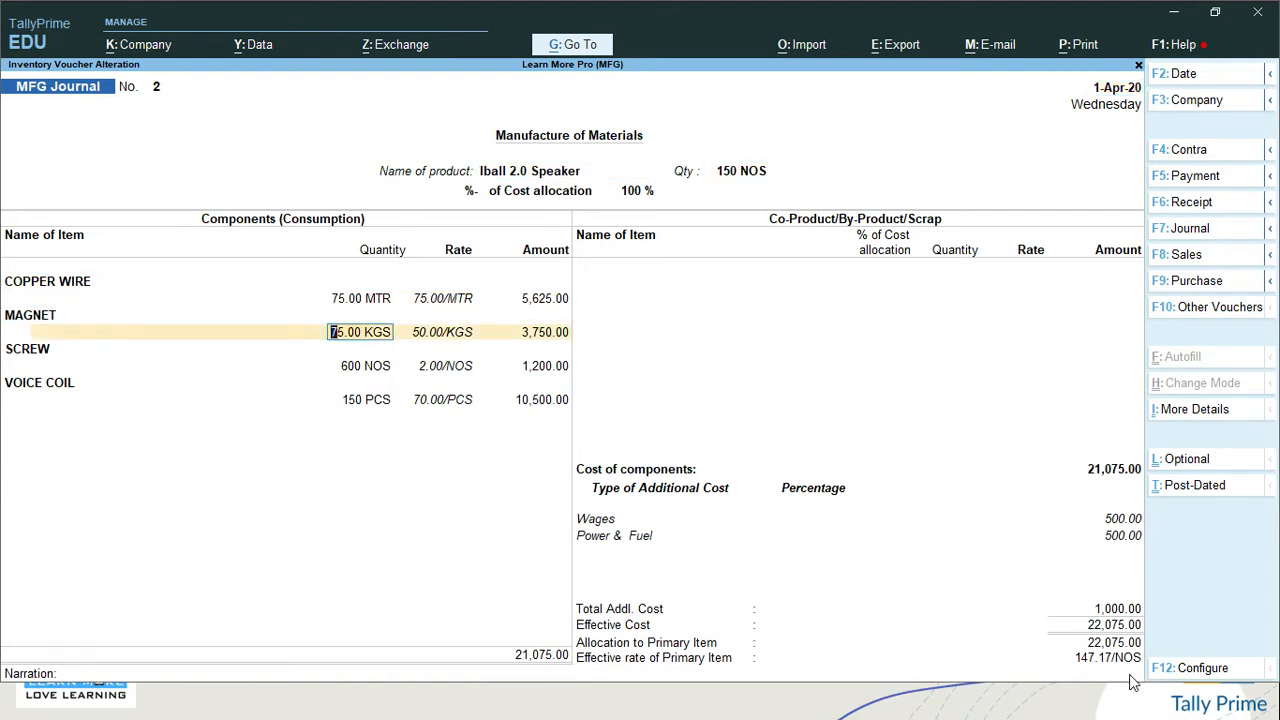
pyautogui.press('Escape')
pyautogui.press('Return')
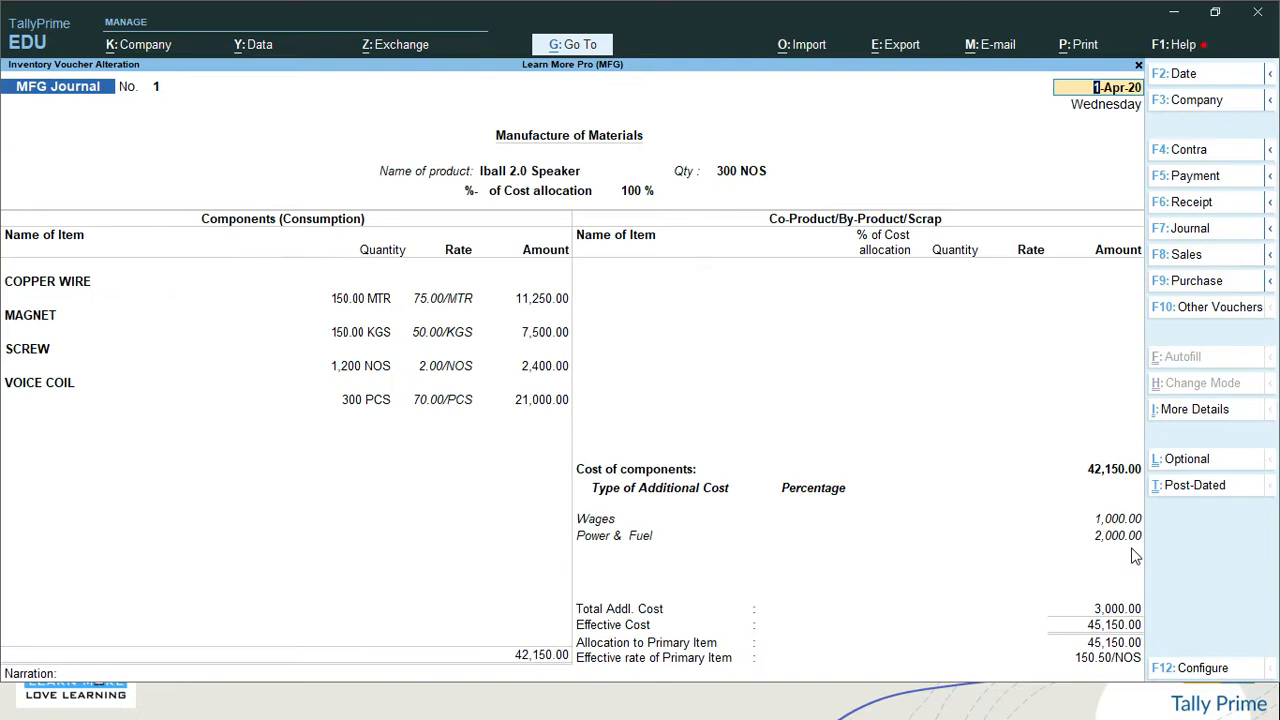
# Step: Return to MFG Journal no. 2 and set its Power & Fuel cost to 1,000
pyautogui.press('pagedown')
pyautogui.press('Return')
pyautogui.press('Return')
pyautogui.press('Return')
pyautogui.press('Return')
pyautogui.press('Return')
pyautogui.press('Return')
pyautogui.press('Return')
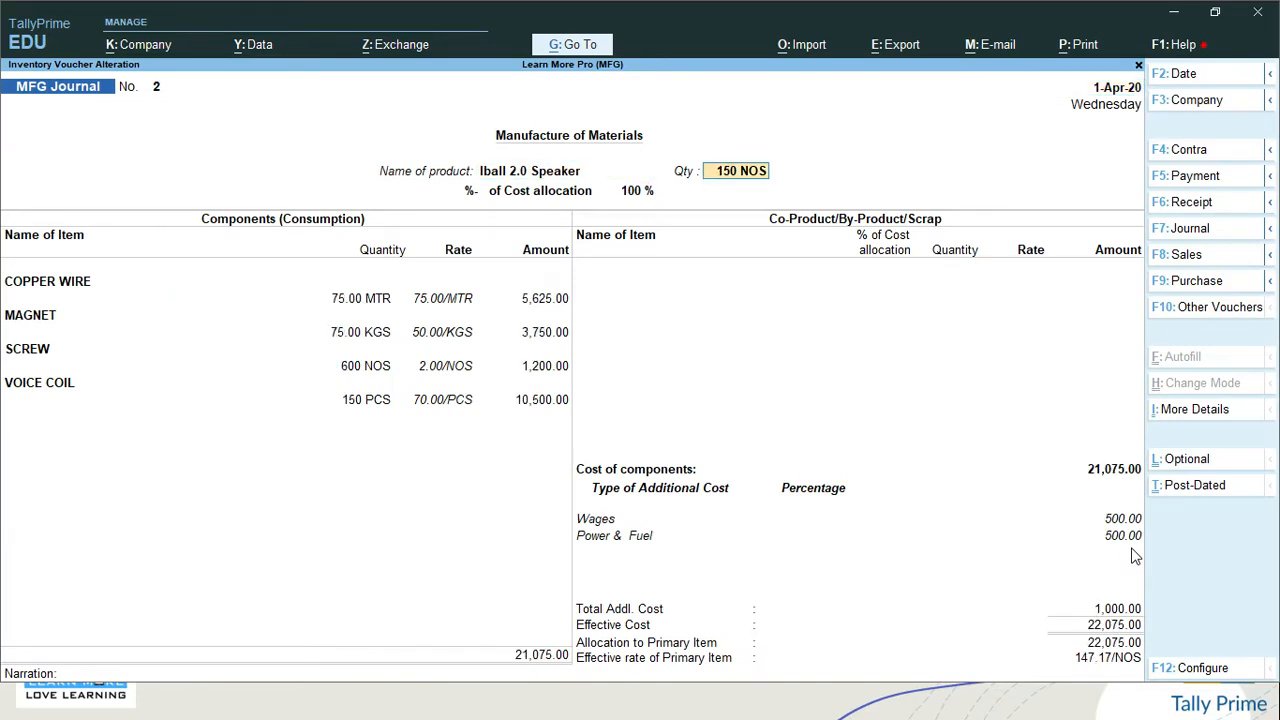
pyautogui.press('Return')
pyautogui.press('Return')
pyautogui.press('Return')
pyautogui.press('Return')
pyautogui.press('Return')
pyautogui.press('Return')
pyautogui.press('Return')
pyautogui.press('Return')
pyautogui.press('Return')
pyautogui.press('Return')
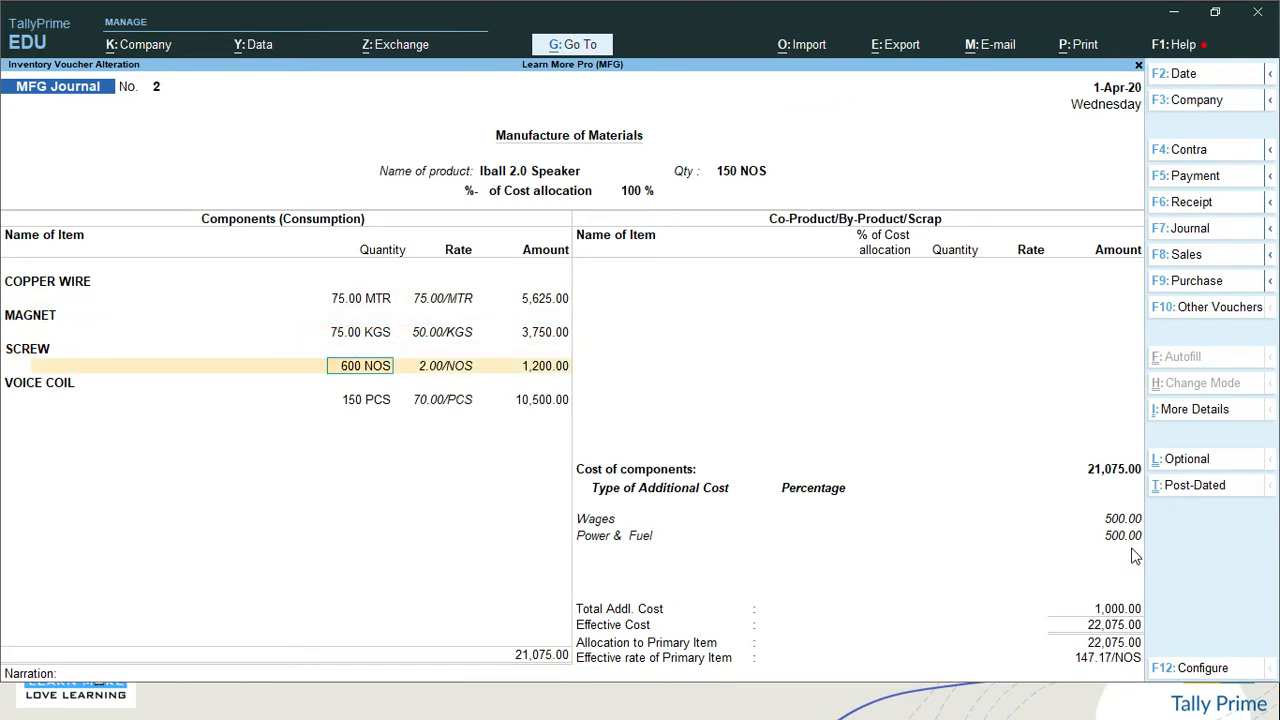
pyautogui.press('Return')
pyautogui.press('Return')
pyautogui.press('Return')
pyautogui.press('Return')
pyautogui.press('Return')
pyautogui.press('Return')
pyautogui.press('Return')
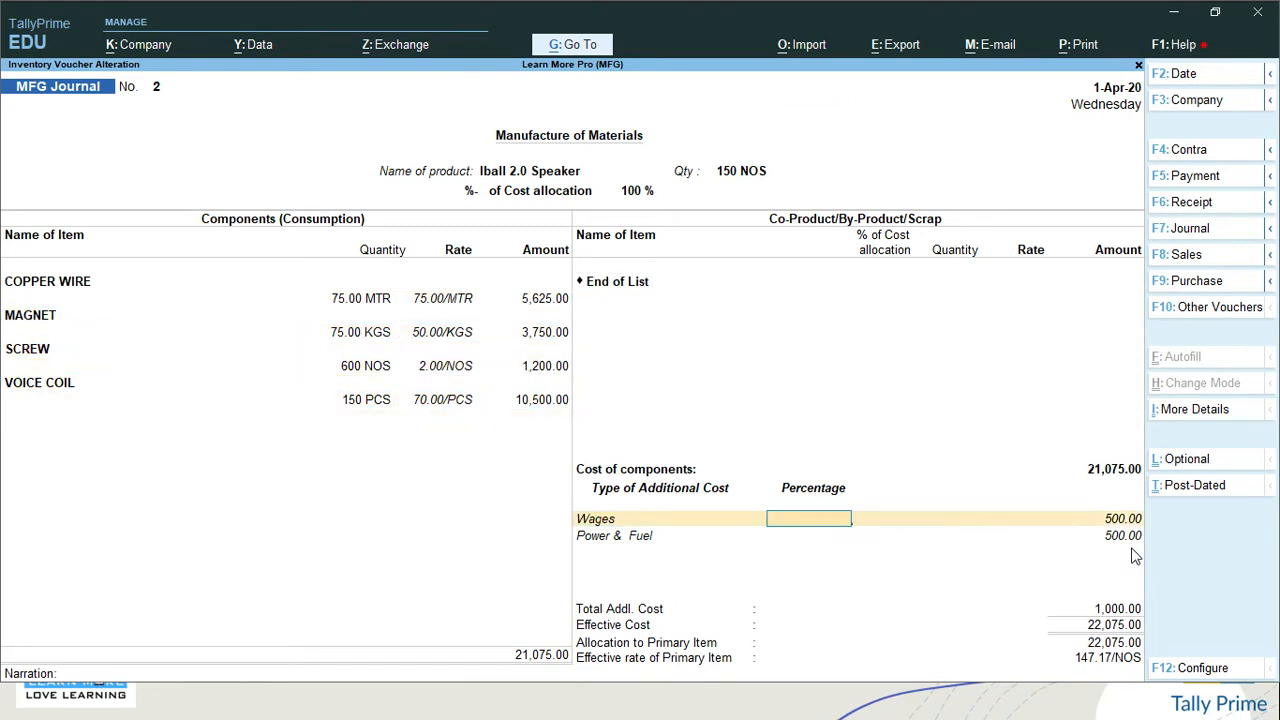
pyautogui.press('Return')
pyautogui.press('Return')
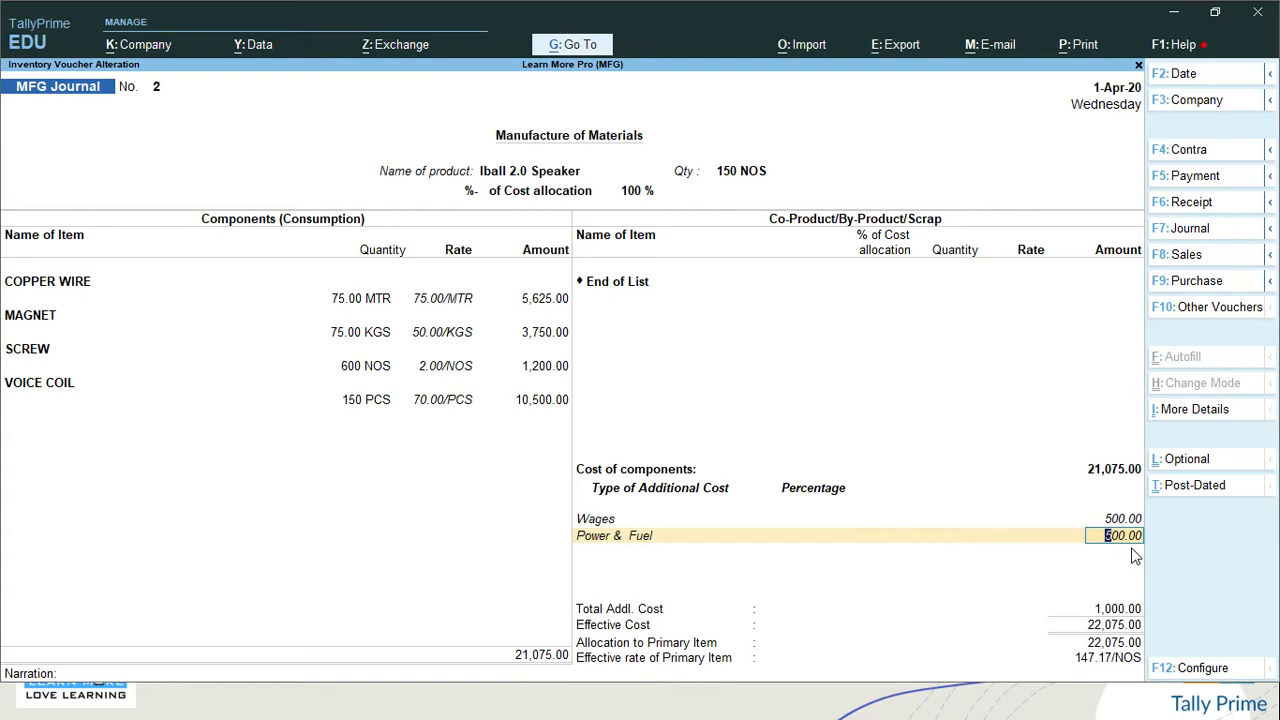
pyautogui.write('1,000')
pyautogui.press('Return')
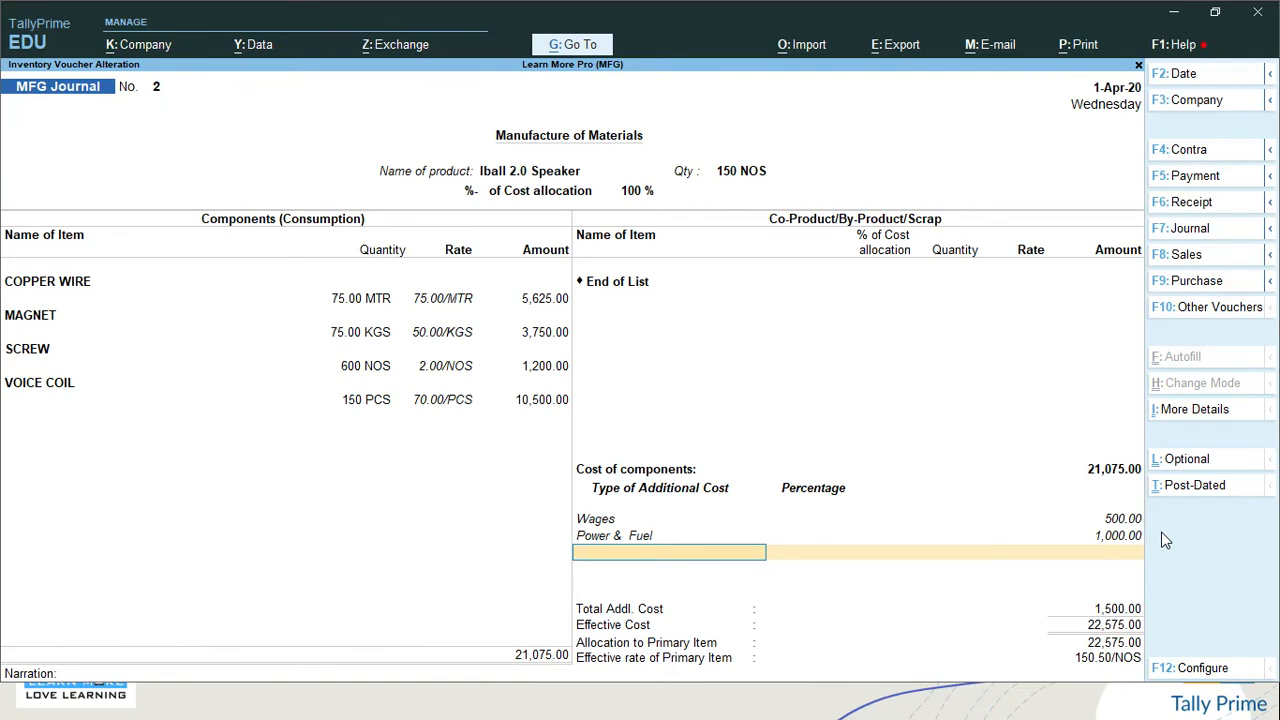
# Step: Recheck the Power & Fuel amount and the effective rate of the primary item before saving the voucher
pyautogui.press('BackSpace')
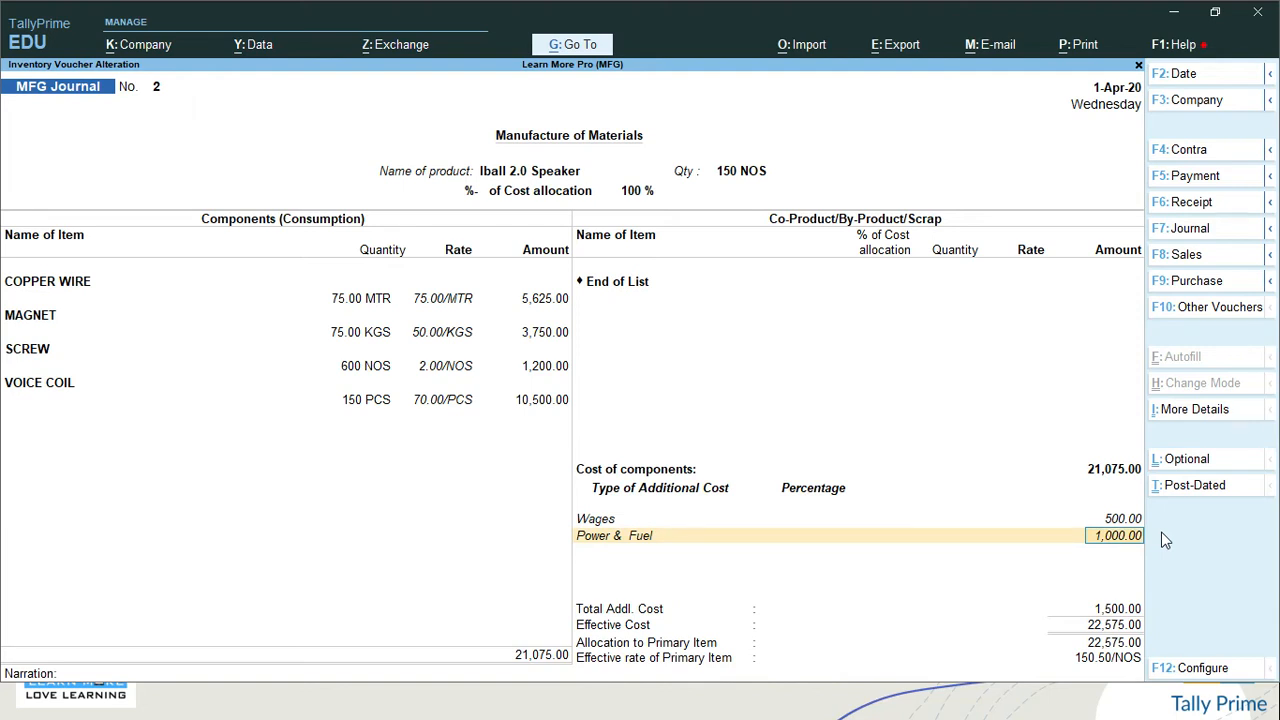
pyautogui.press('Return')
pyautogui.press('Return')
pyautogui.press('Return')
pyautogui.press('Escape')
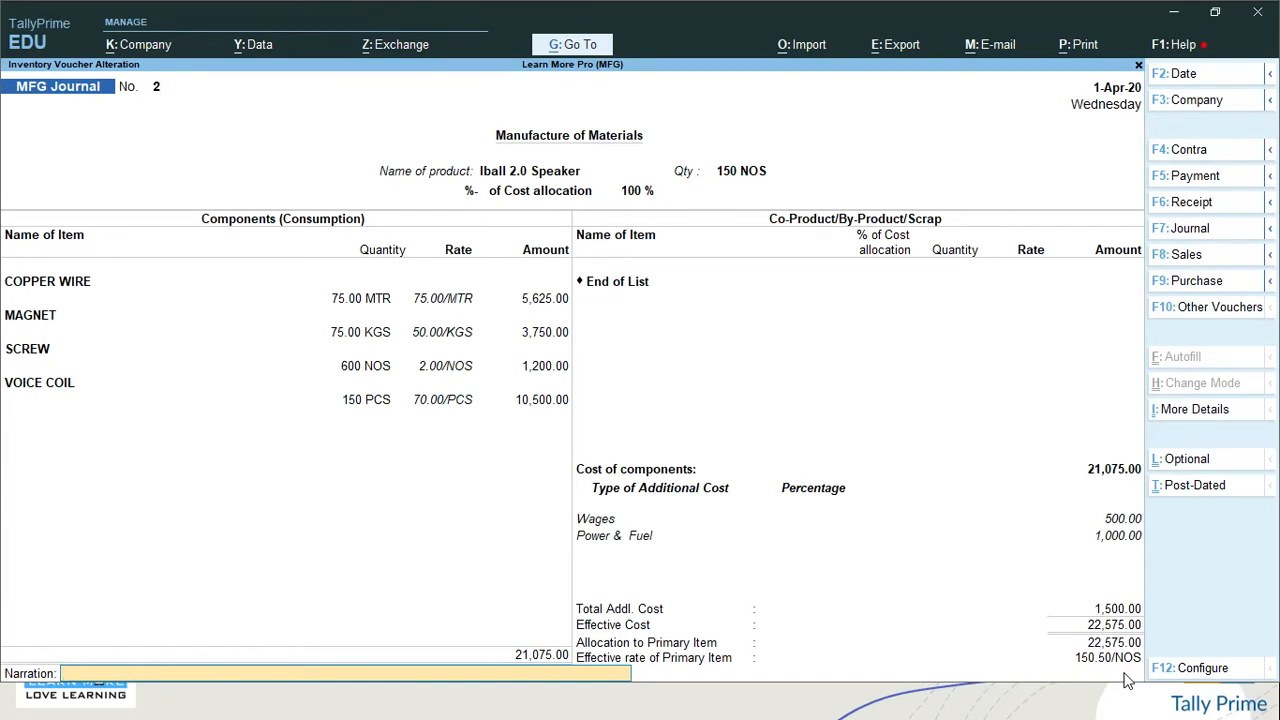
pyautogui.press('BackSpace')
pyautogui.press('BackSpace')
pyautogui.press('Return')
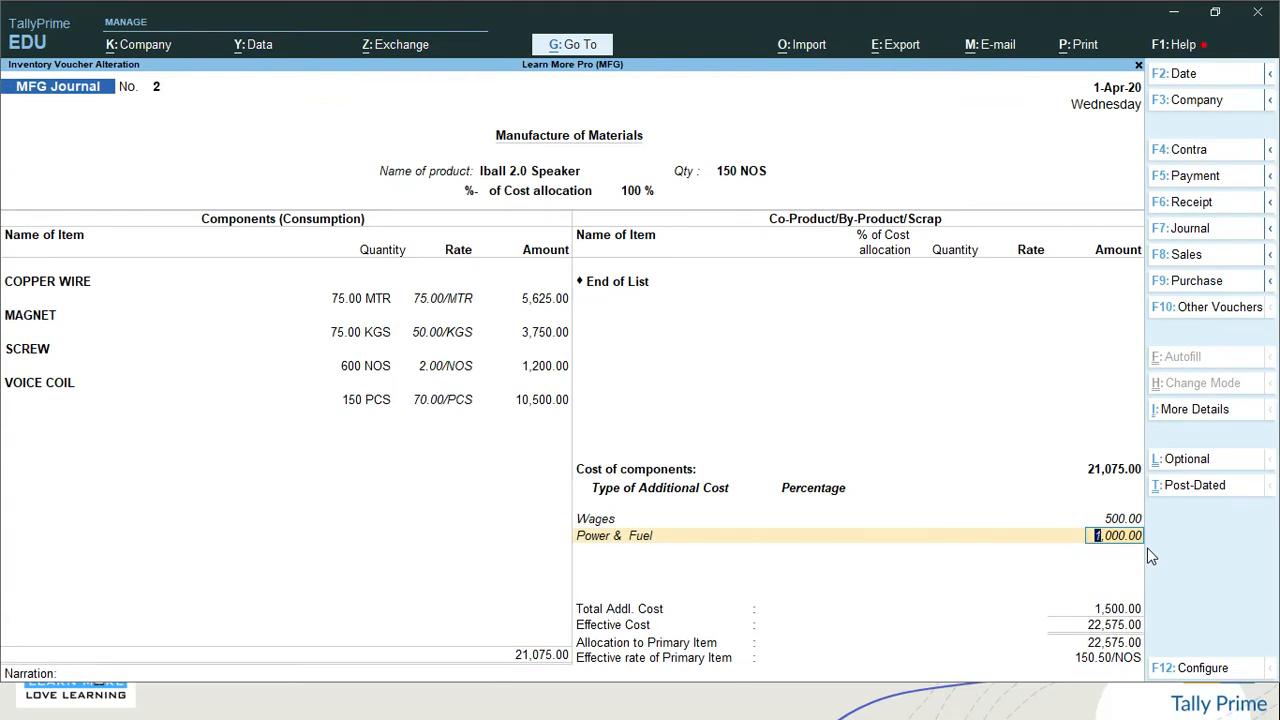
# Step: Save the altered MFG Journal no. 2 with its narration left blank
pyautogui.press('Return')
pyautogui.press('Return')
pyautogui.press('Return')
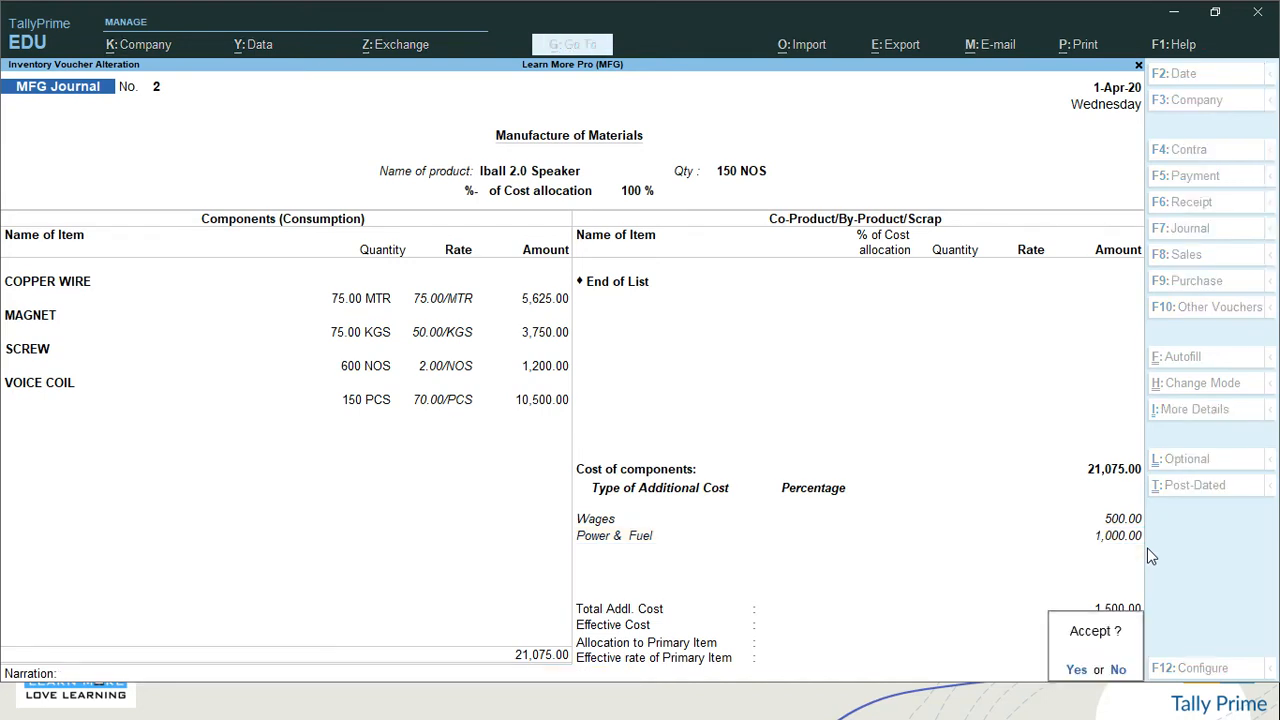
pyautogui.press('Return')
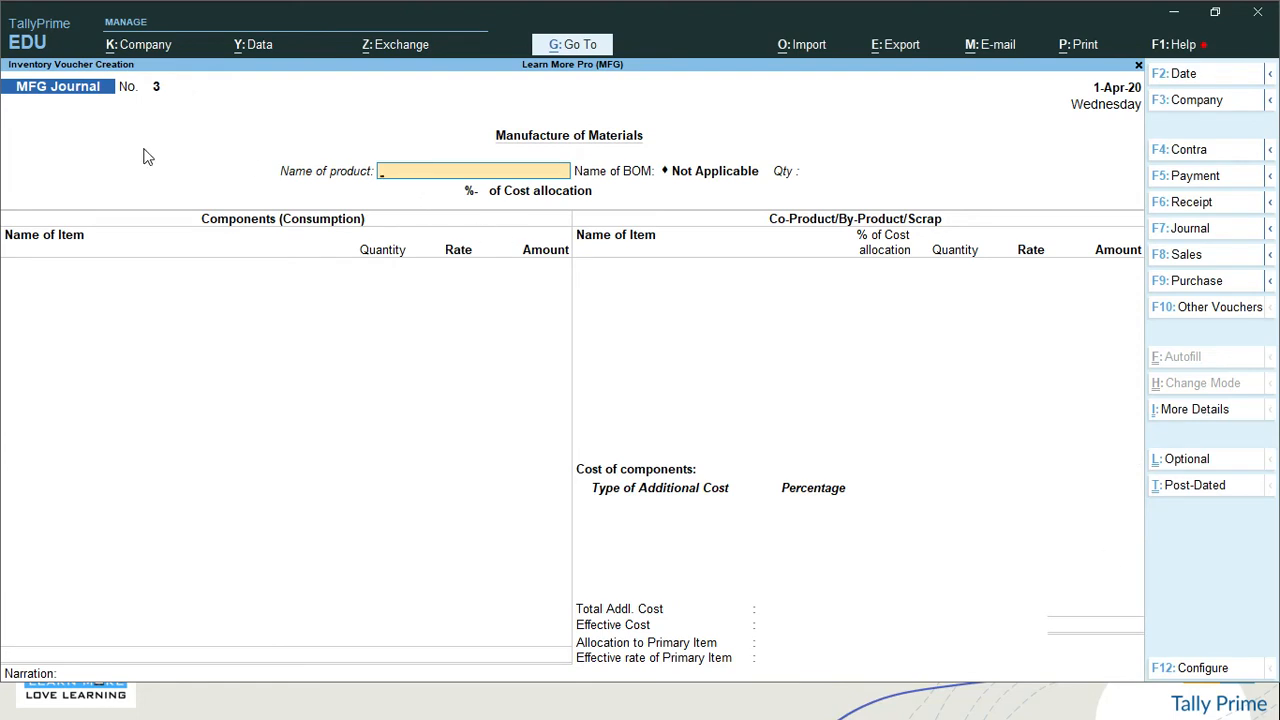
# Step: Leave voucher entry and open the Stock Summary report in its detailed, item-level view
pyautogui.press('Escape')
pyautogui.press('Down')
pyautogui.press('Down')
pyautogui.press('Down')
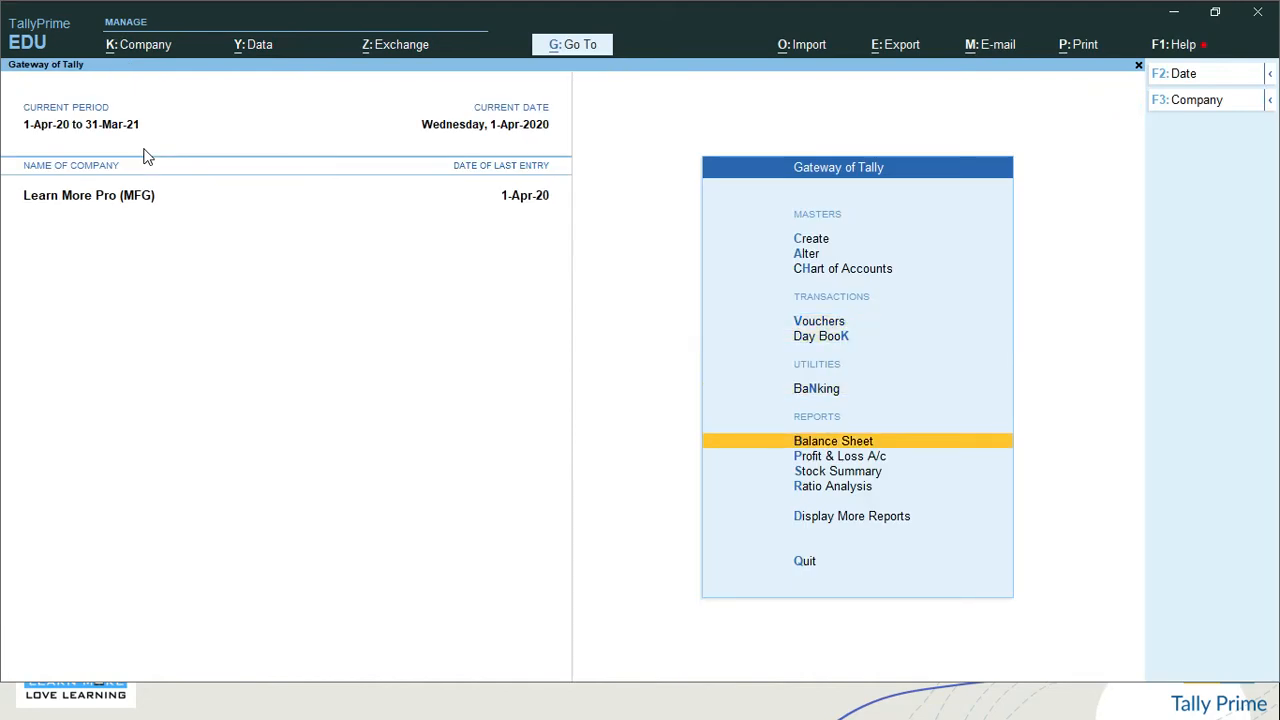
pyautogui.press('Down')
pyautogui.press('Down')
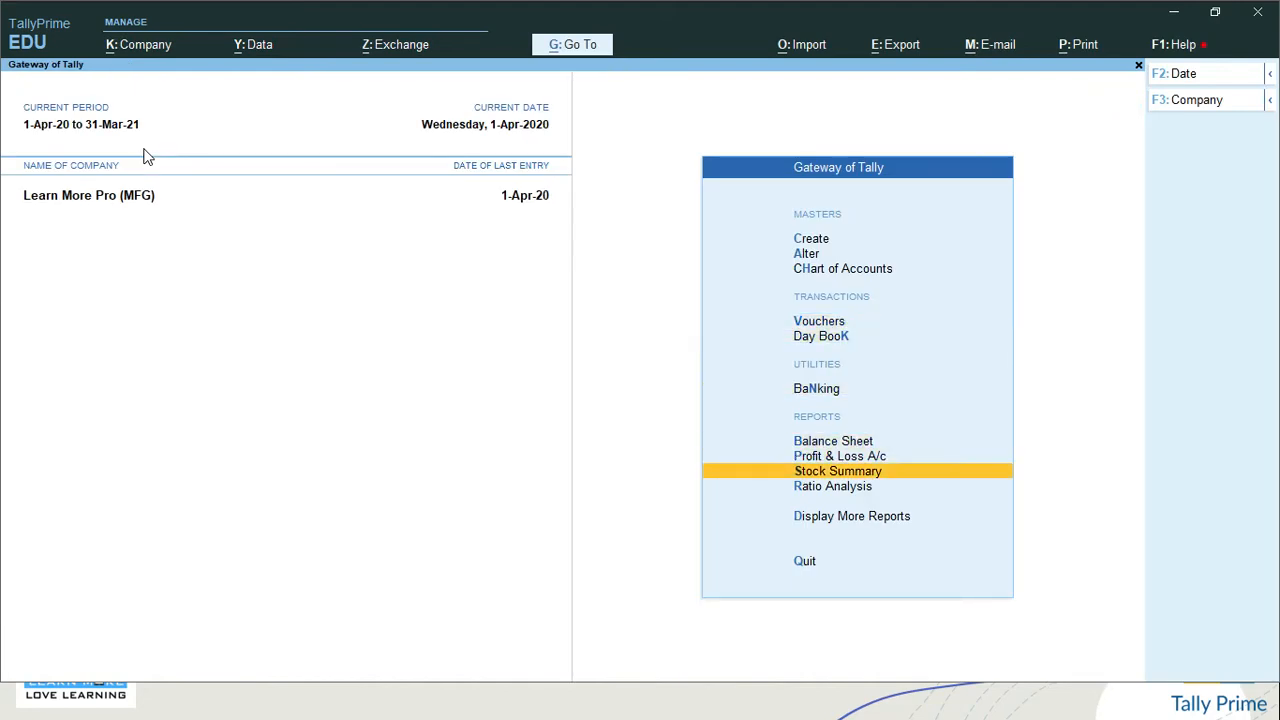
pyautogui.press('Return')
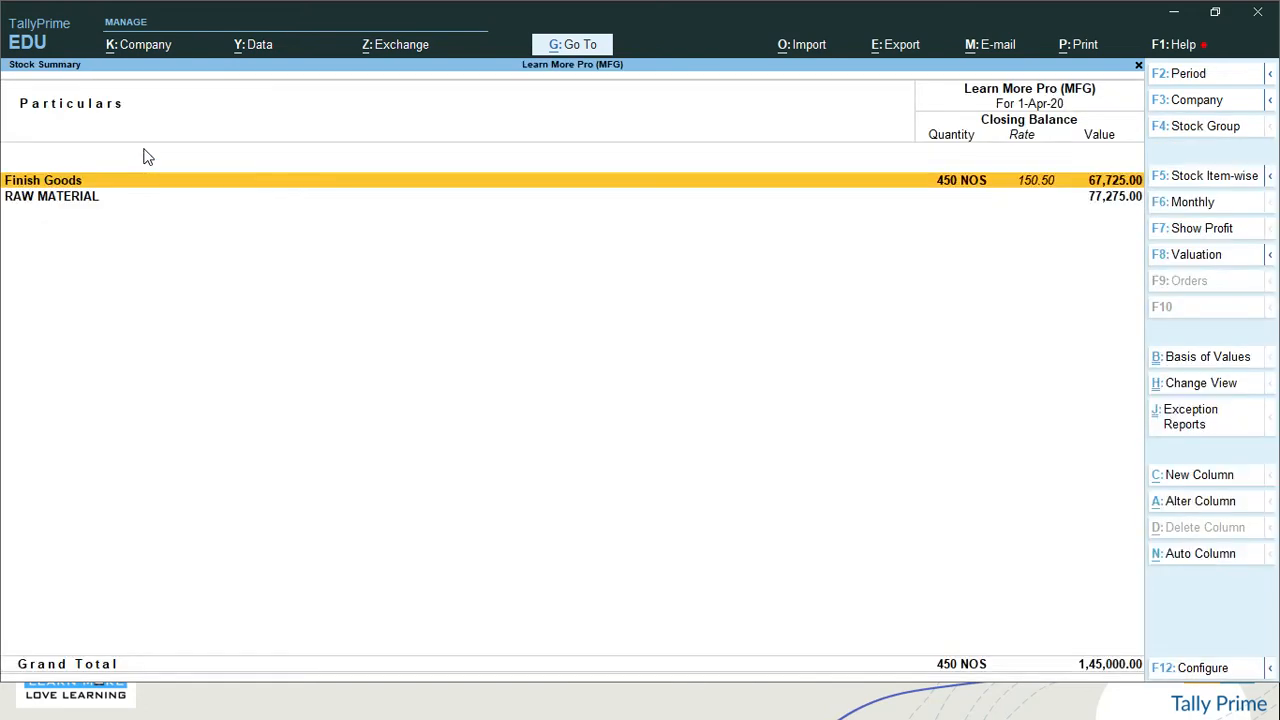
pyautogui.press('alt')
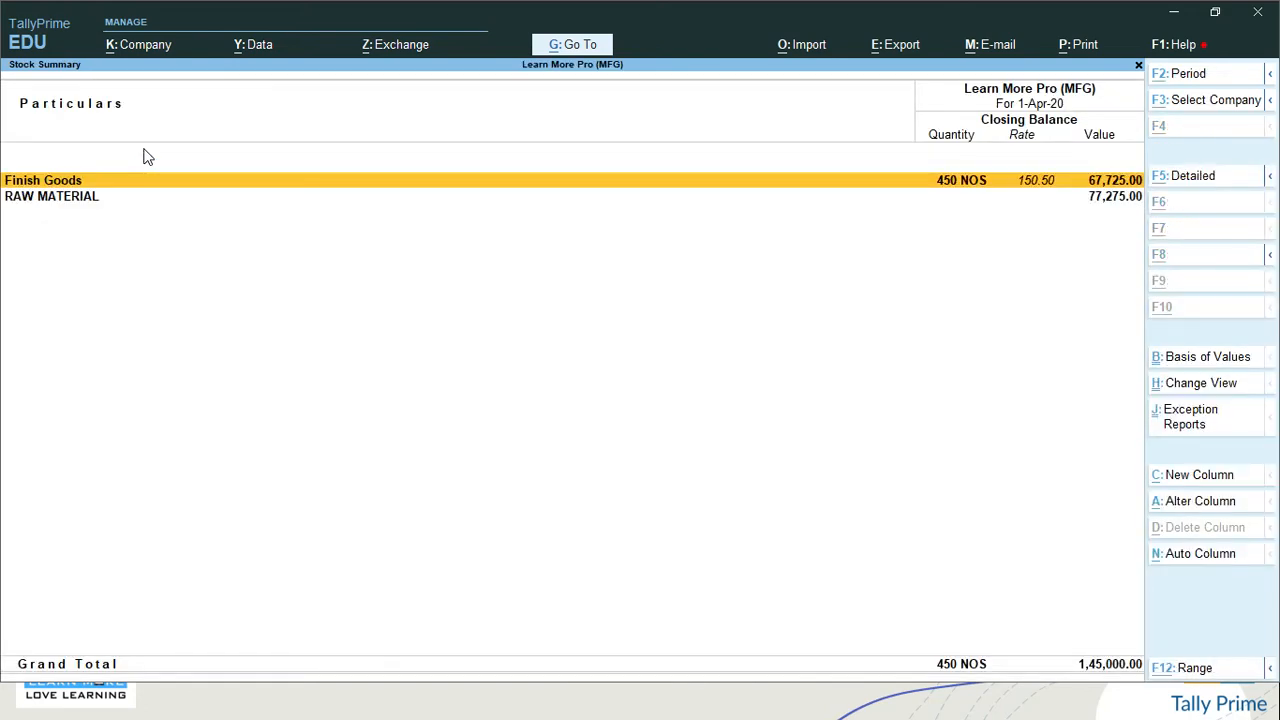
pyautogui.hotkey('alt', 'F5')
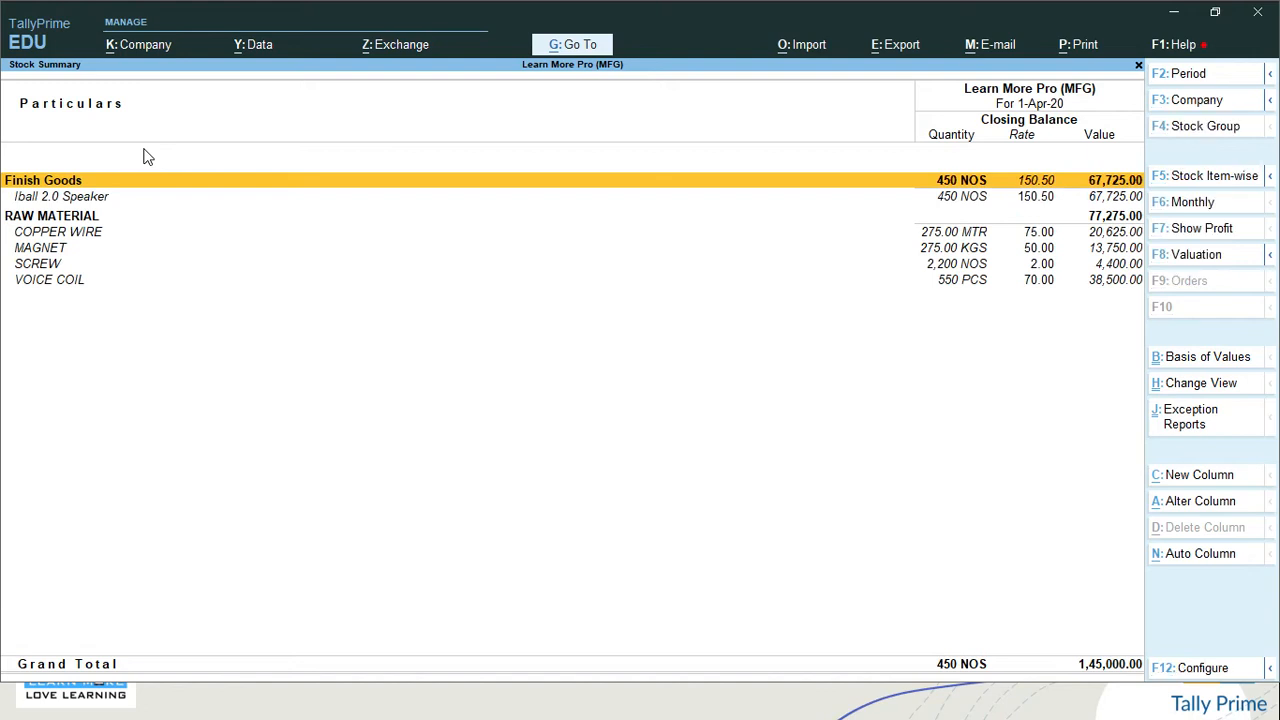
# Step: Examine the closing stock of the finished speakers and raw materials, and check the speaker sale details on the presentation slide
pyautogui.press('Down')
pyautogui.press('Down')
pyautogui.press('Down')
pyautogui.press('Down')
pyautogui.press('Down')
pyautogui.press('Down')
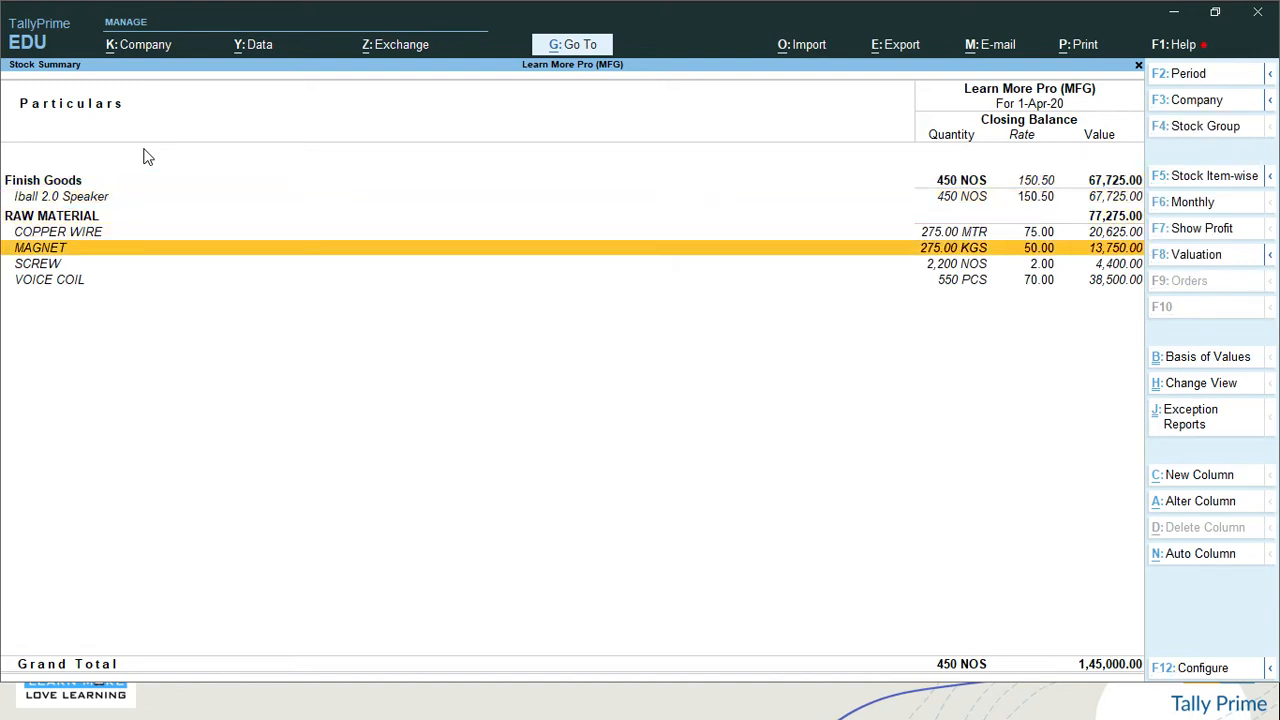
pyautogui.press('Up')
pyautogui.press('Up')
pyautogui.press('Up')
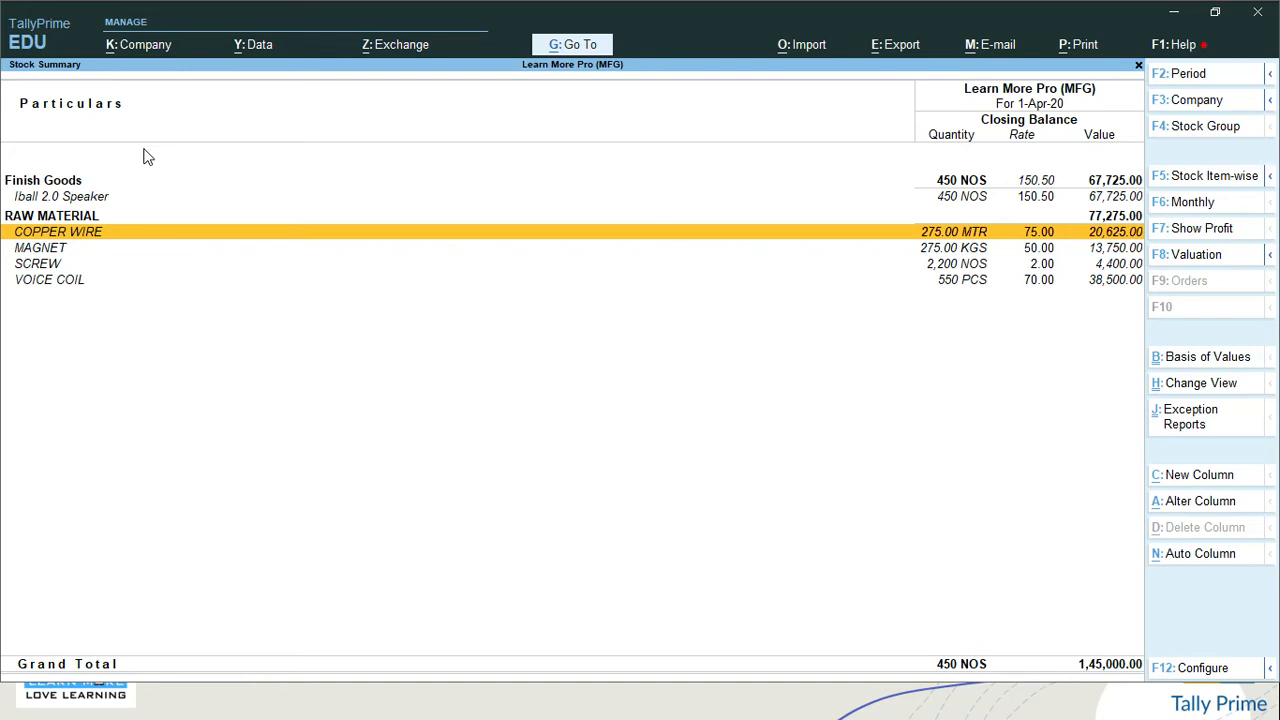
pyautogui.hotkey('alt', 'Tab')
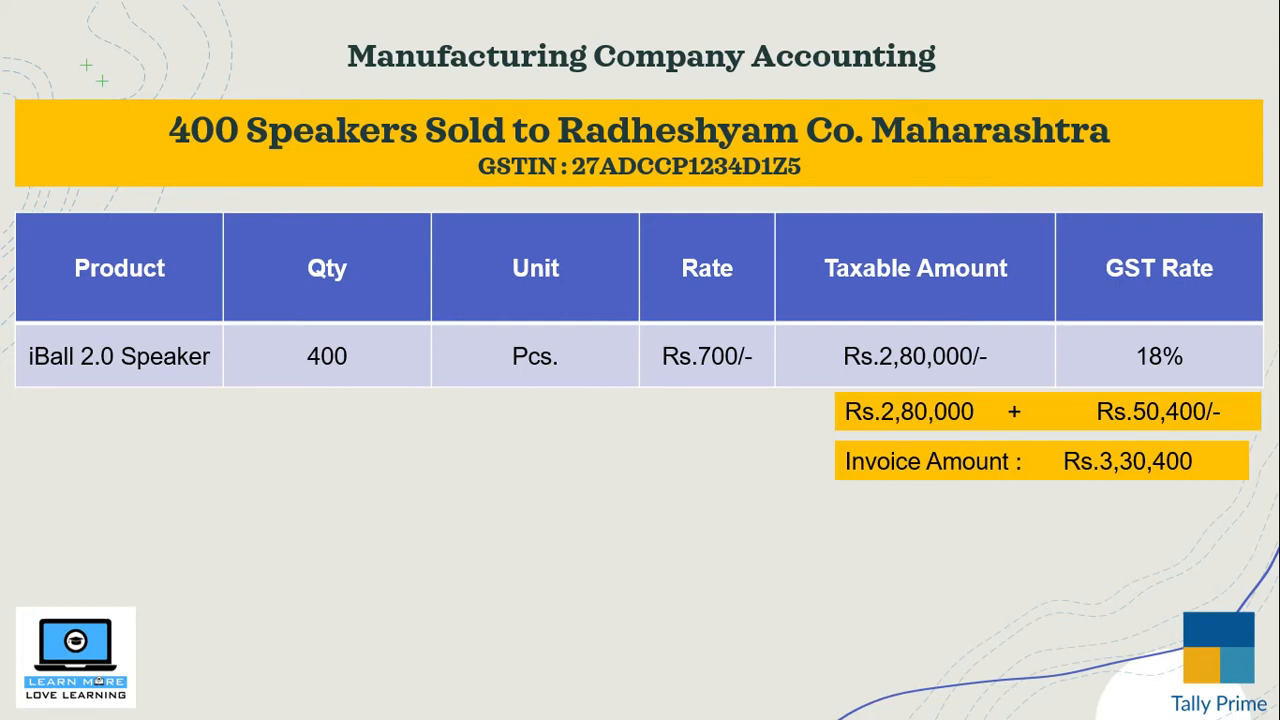
pyautogui.hotkey('alt', 'Tab')
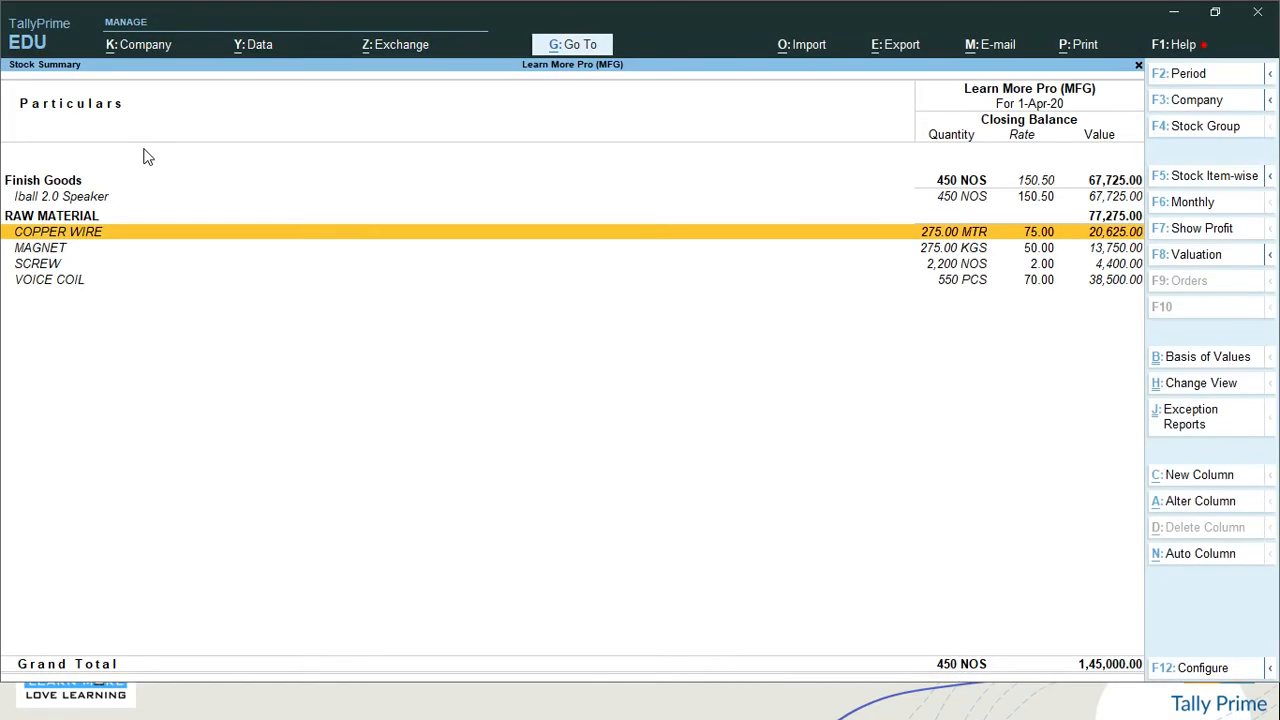
# Step: Close the Stock Summary and start a new Sales voucher
pyautogui.press('Escape')
pyautogui.press('Up')
pyautogui.press('Up')
pyautogui.press('Up')
pyautogui.press('Up')
pyautogui.press('Up')
pyautogui.press('Up')
pyautogui.press('Up')
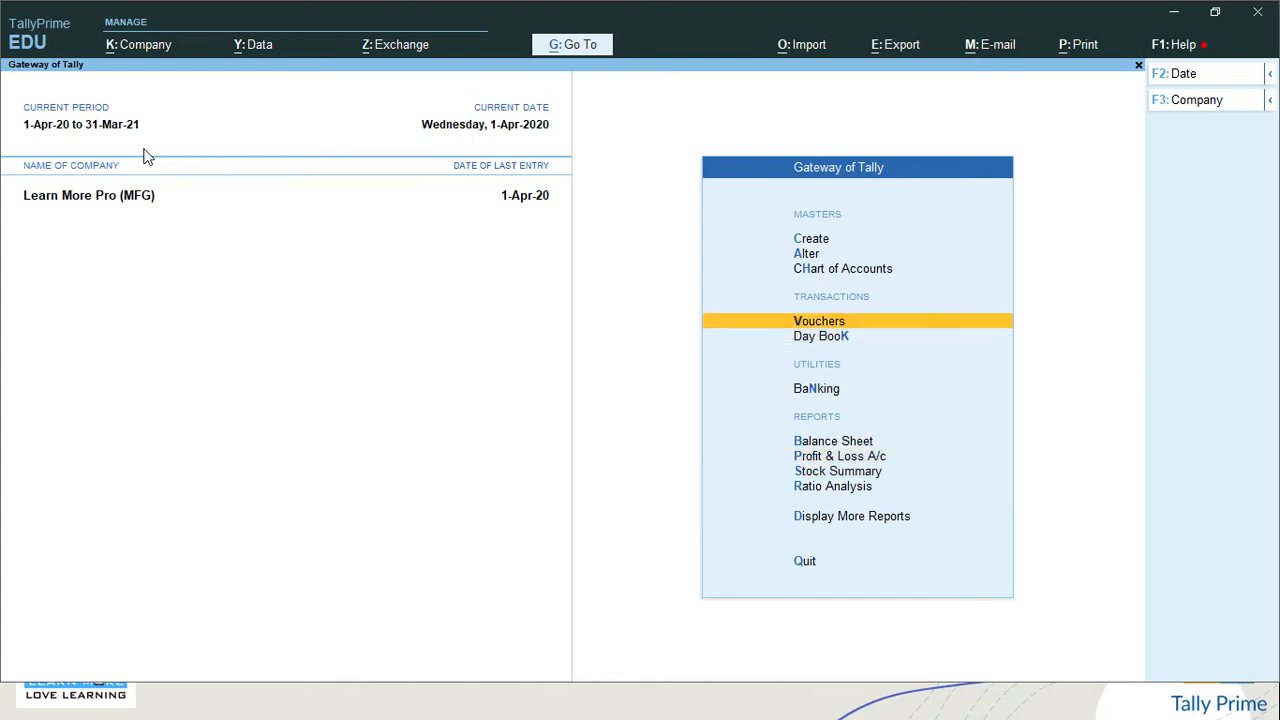
pyautogui.press('Down')
pyautogui.press('Down')
pyautogui.press('Return')
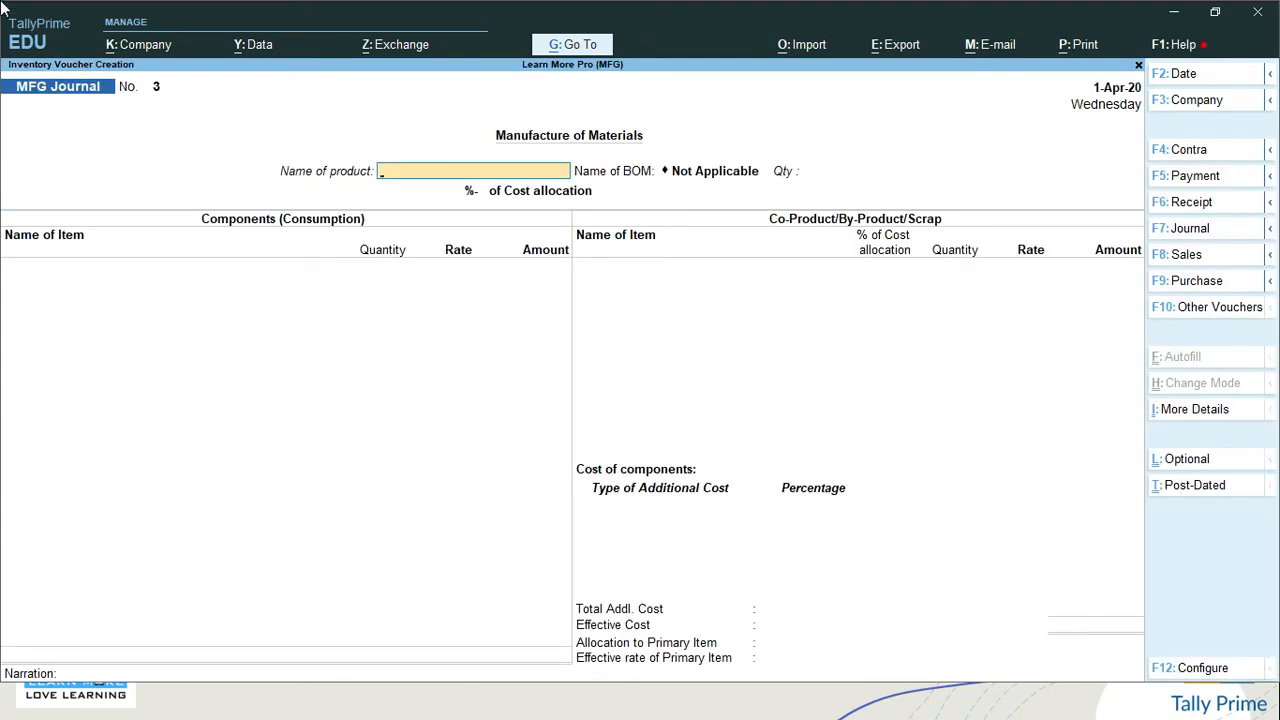
pyautogui.press('F8')
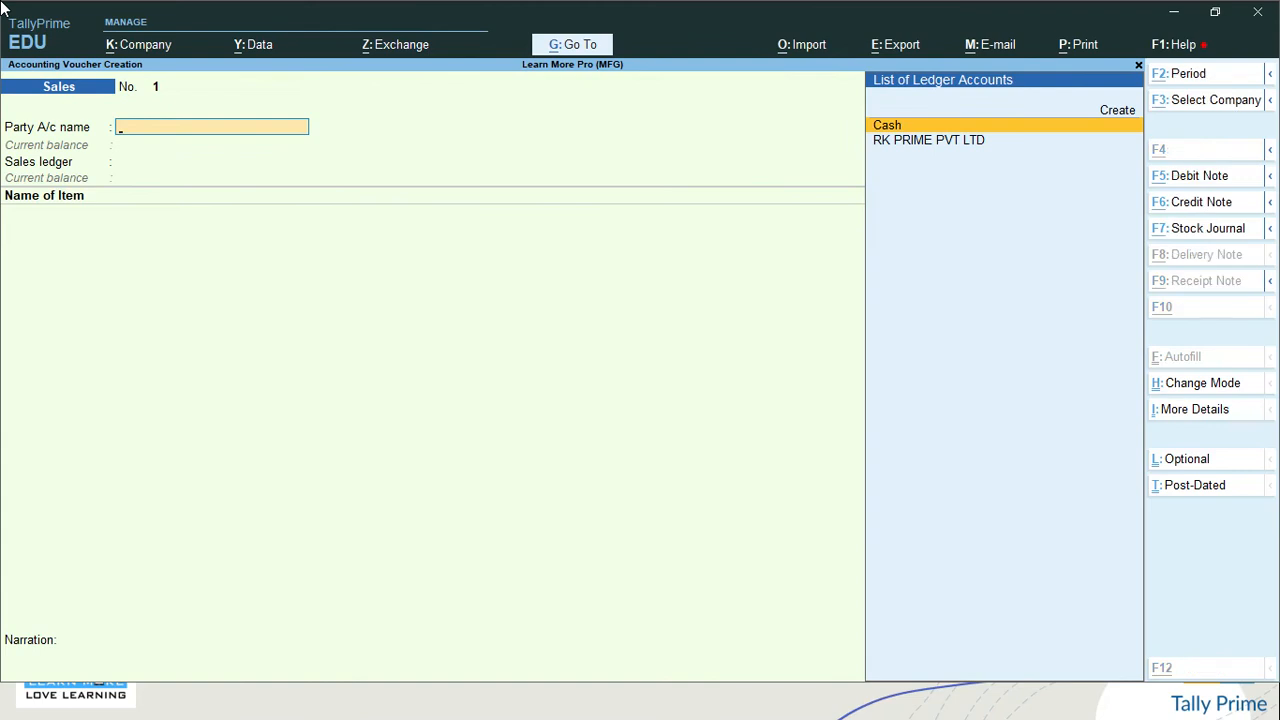
# Step: Create a party ledger named Radheshyam Pvt Ltd under Sundry Debtors from within the Sales voucher
pyautogui.hotkey('alt', 'c')
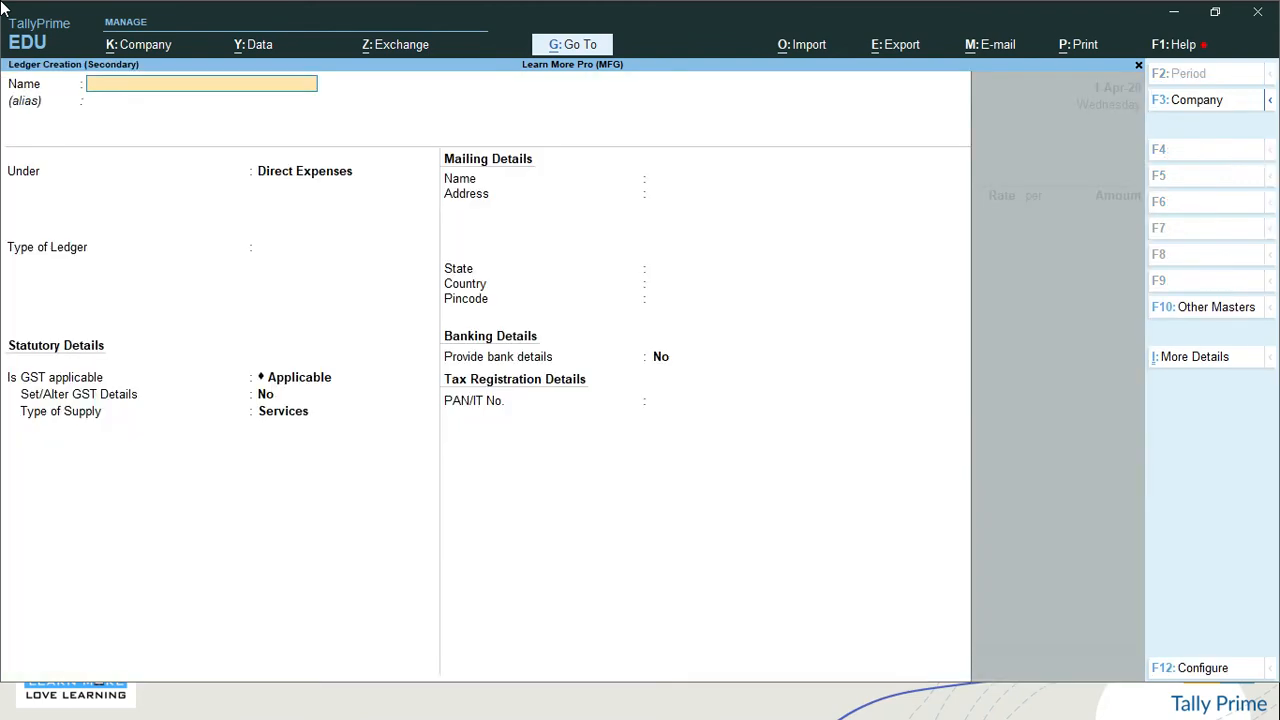
pyautogui.write('Radheshyam Pvt Ltd')
pyautogui.press('Return')
pyautogui.press('Return')
pyautogui.write('Sund')
pyautogui.press('Down')
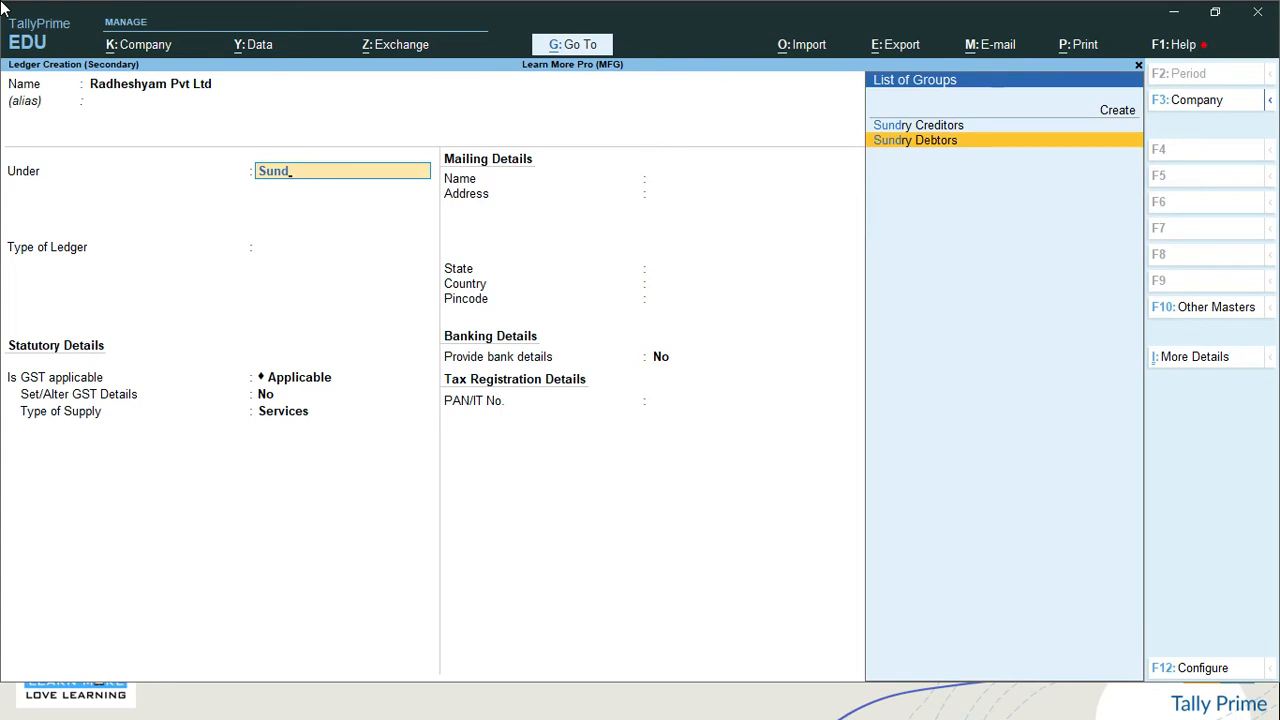
pyautogui.press('Return')
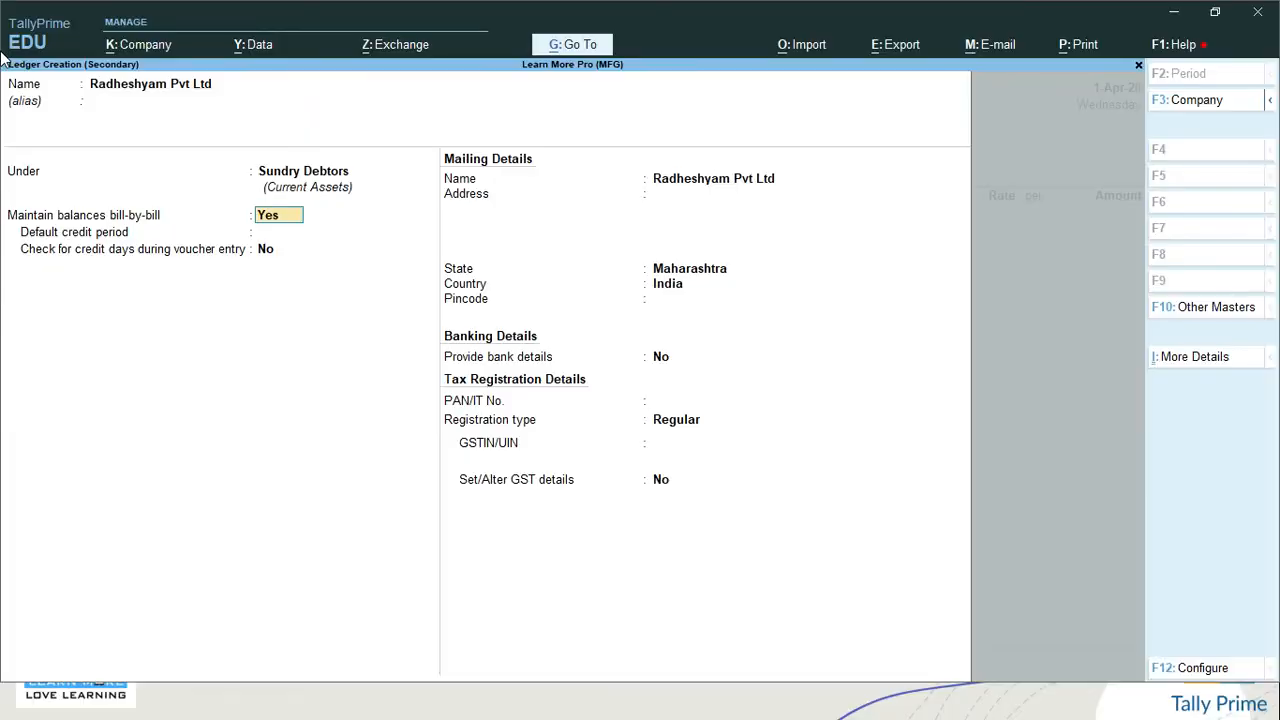
# Step: Keep the party ledger's bill-by-bill, Maharashtra and Regular registration settings, enter the customer's GSTIN, and save the ledger
pyautogui.press('Return')
pyautogui.press('Return')
pyautogui.press('Return')
pyautogui.press('Return')
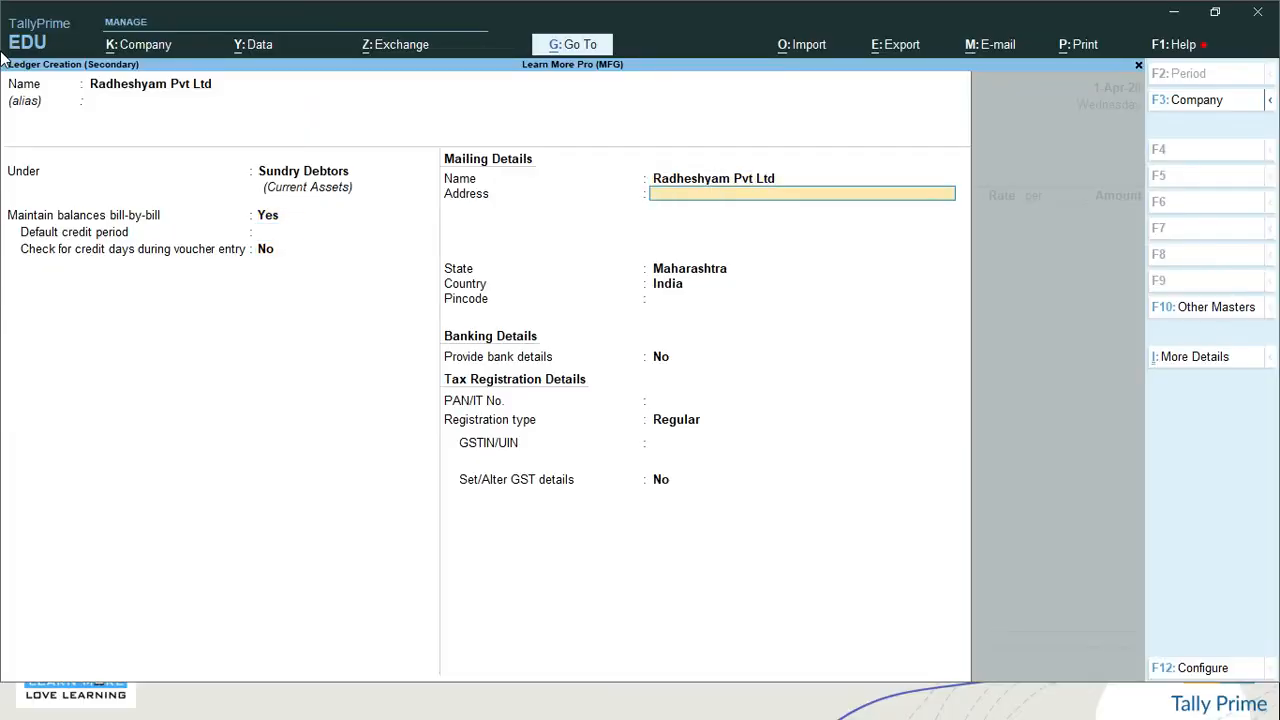
pyautogui.press('Return')
pyautogui.press('Return')
pyautogui.press('Return')
pyautogui.press('Return')
pyautogui.press('Return')
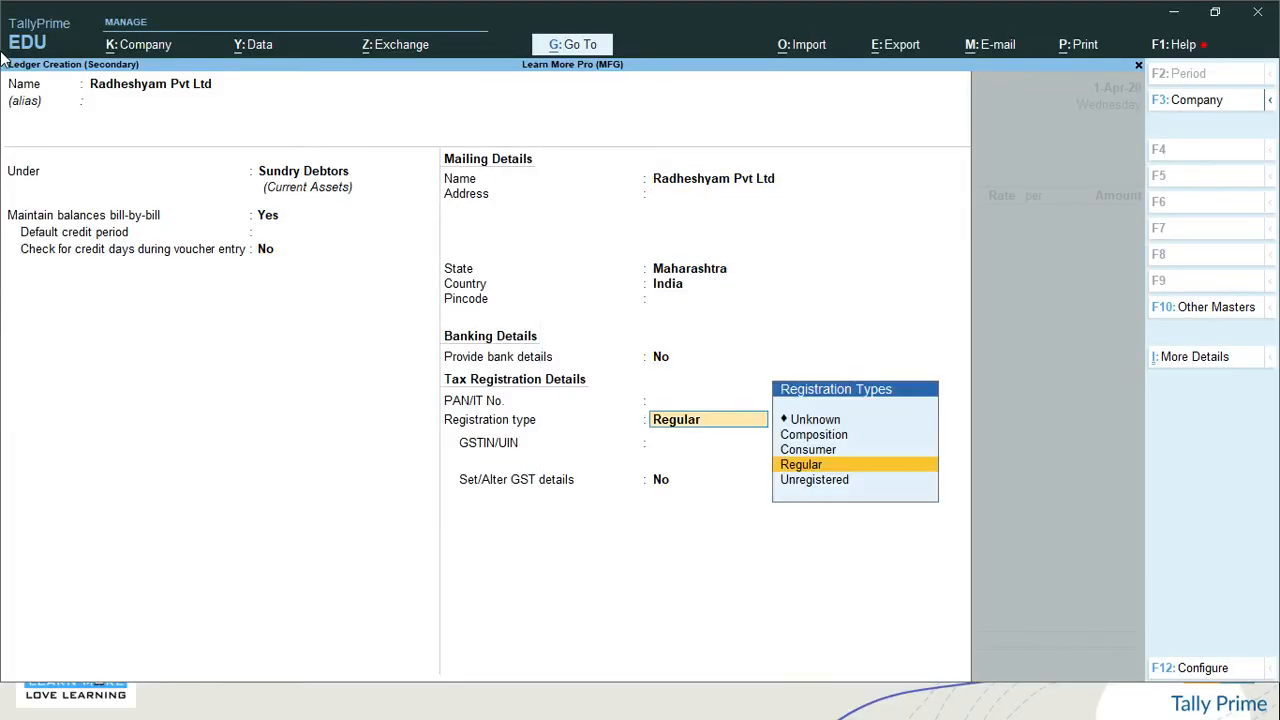
pyautogui.write('27')
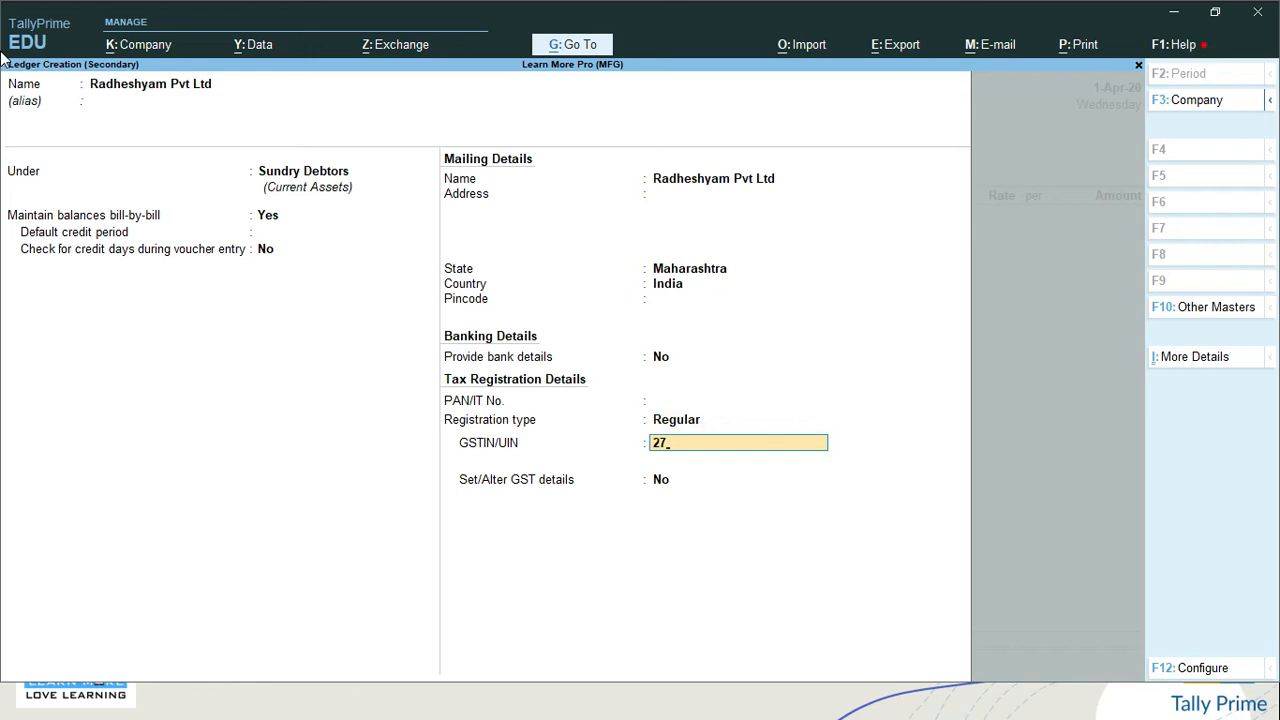
pyautogui.write('ADFDS12341Z5')
pyautogui.press('Return')
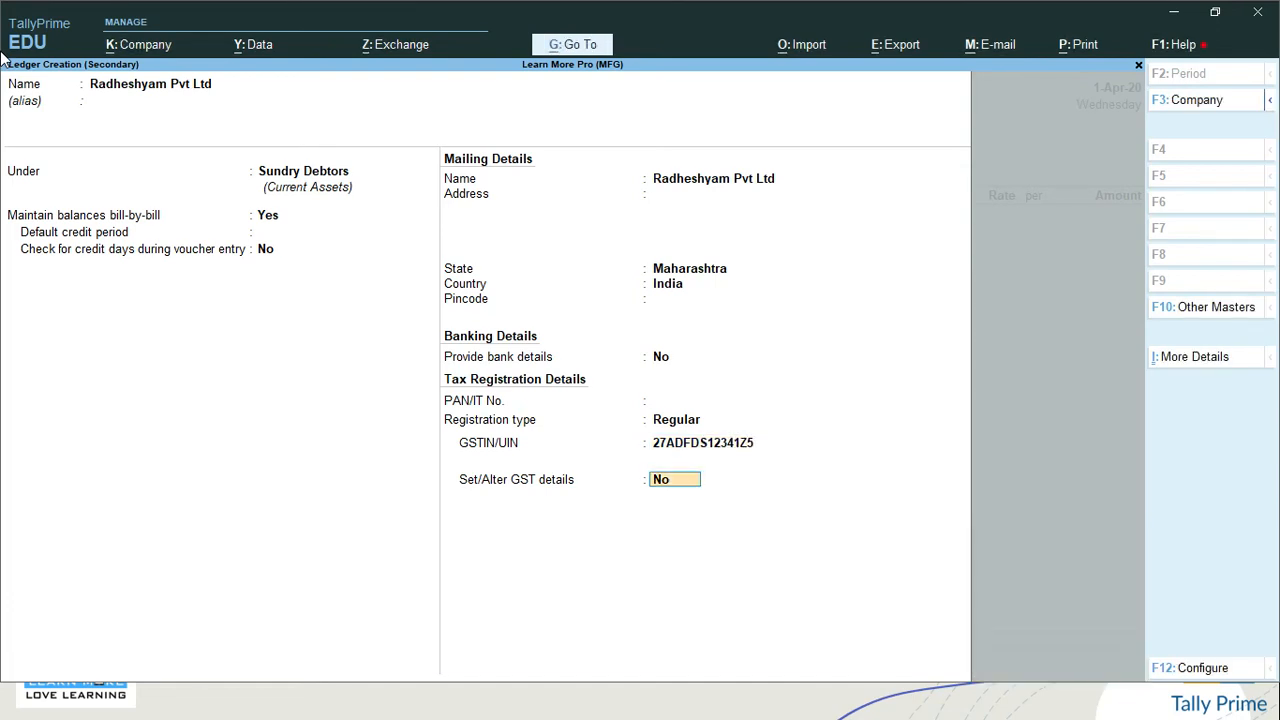
pyautogui.press('Return')
pyautogui.press('y')
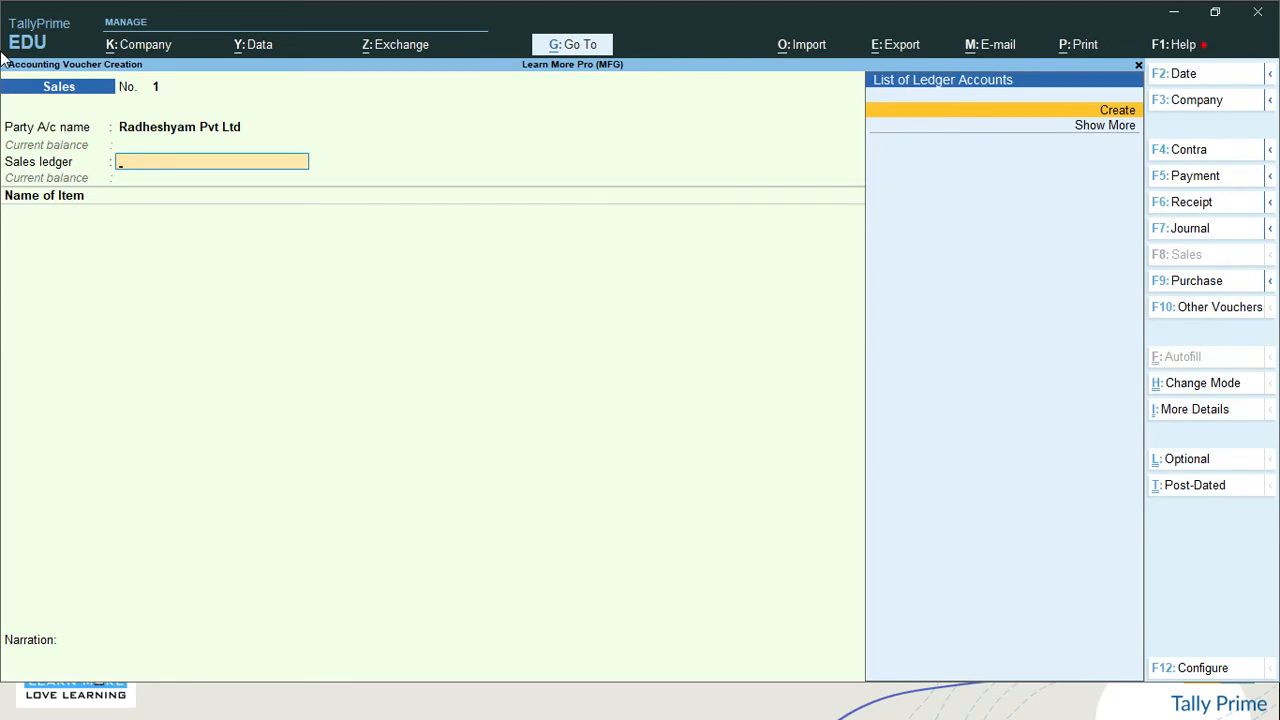
# Step: Create a ledger named Sales A/c under Sales Accounts, keeping the ledger type as Not Applicable
pyautogui.hotkey('alt', 'c')
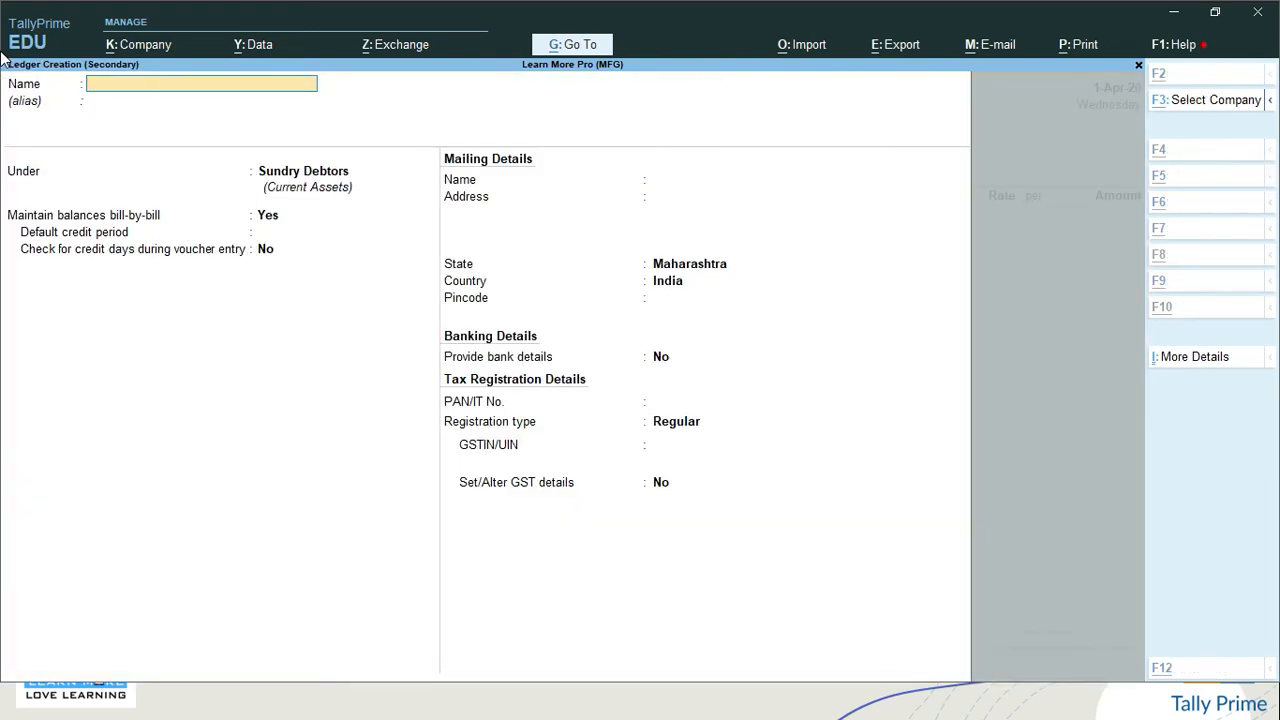
pyautogui.write('Sales a/c')
pyautogui.press('Return')
pyautogui.press('Return')
pyautogui.write('Sa')
pyautogui.press('Return')
pyautogui.press('Return')
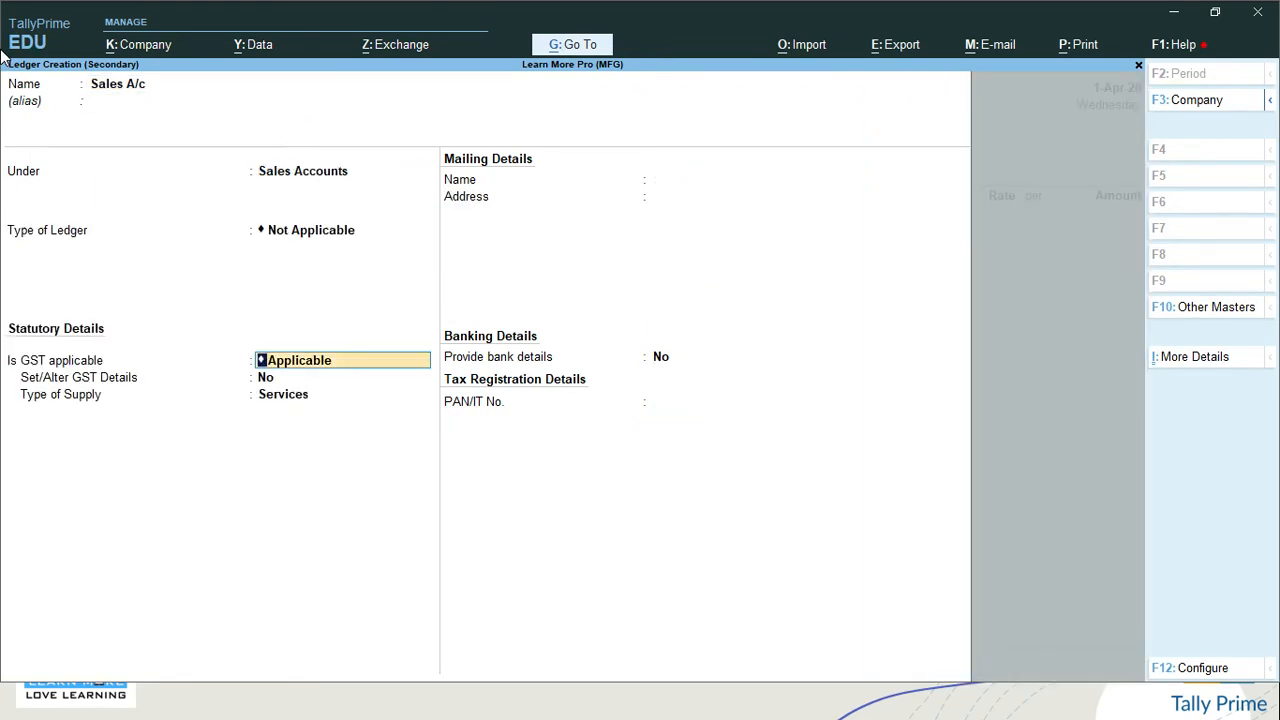
# Step: Keep GST applicable for Sales A/c, set its type of supply to Goods, and save the ledger
pyautogui.press('Return')
pyautogui.press('Return')
pyautogui.write('go')
pyautogui.press('Return')
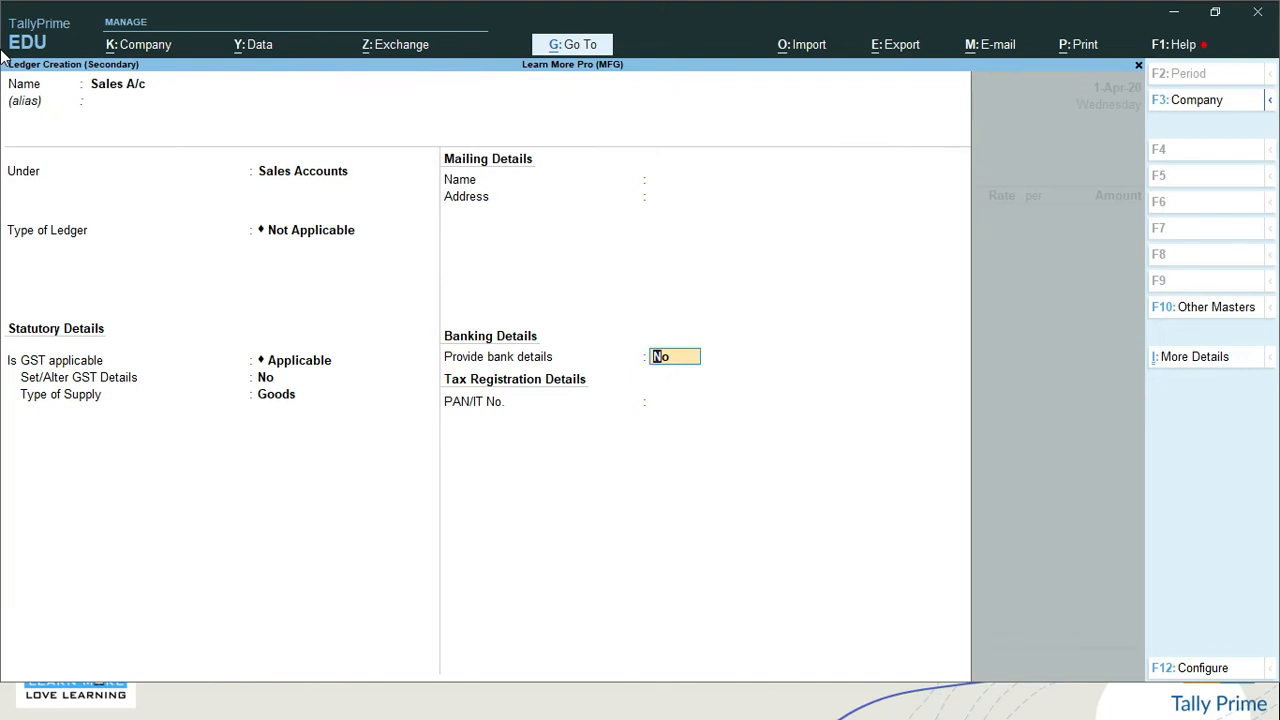
pyautogui.press('Return')
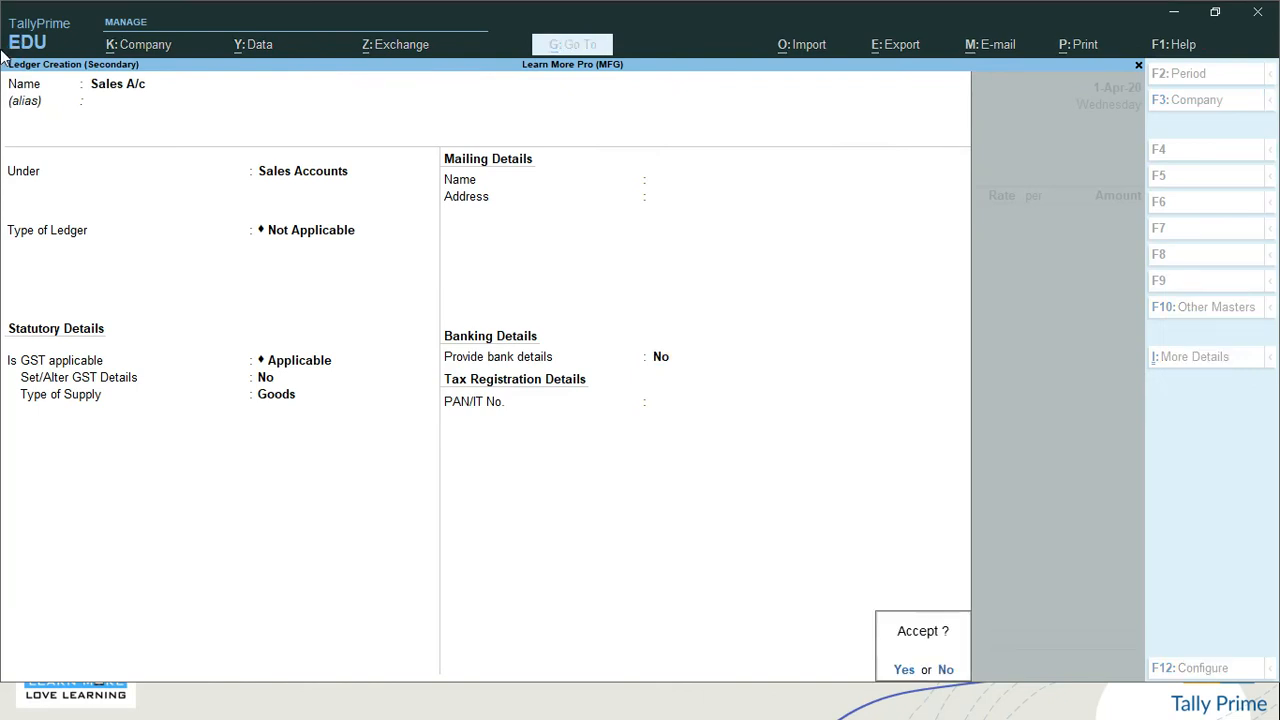
pyautogui.press('Return')
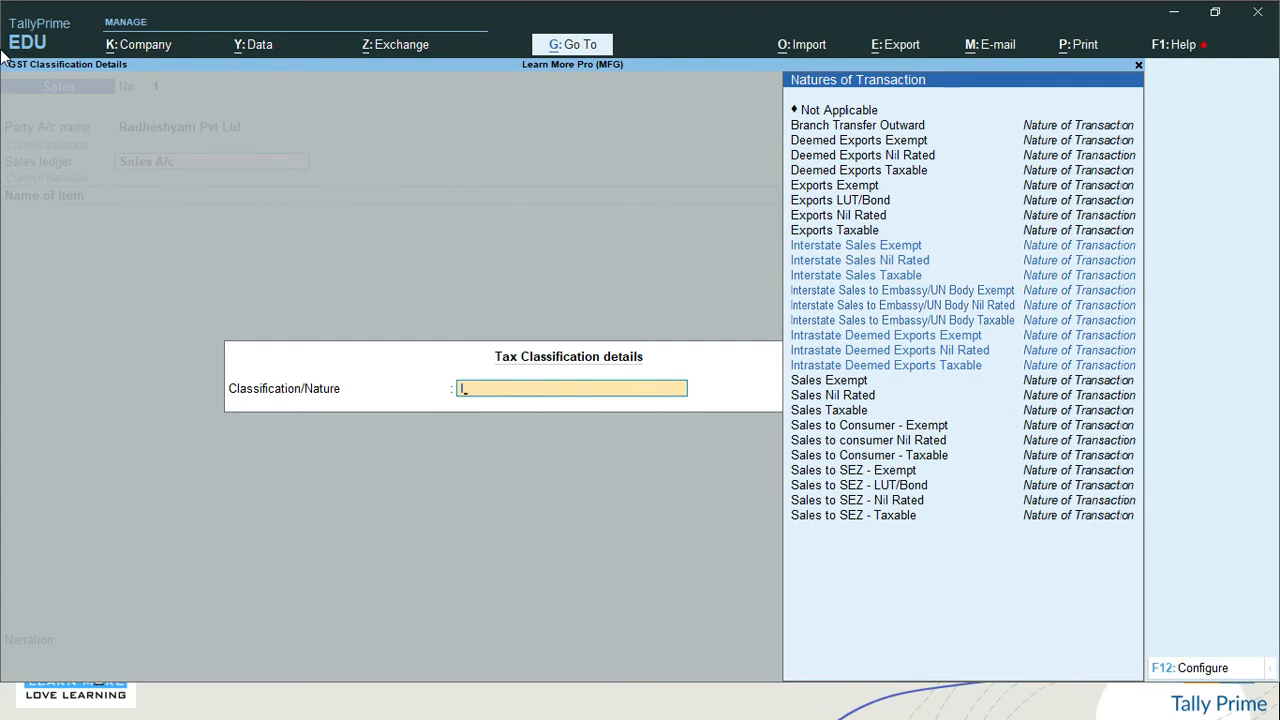
# Step: Set the tax classification for the Sales A/c transaction to Sales Taxable
pyautogui.write('sales')
pyautogui.press('Down')
pyautogui.press('Down')
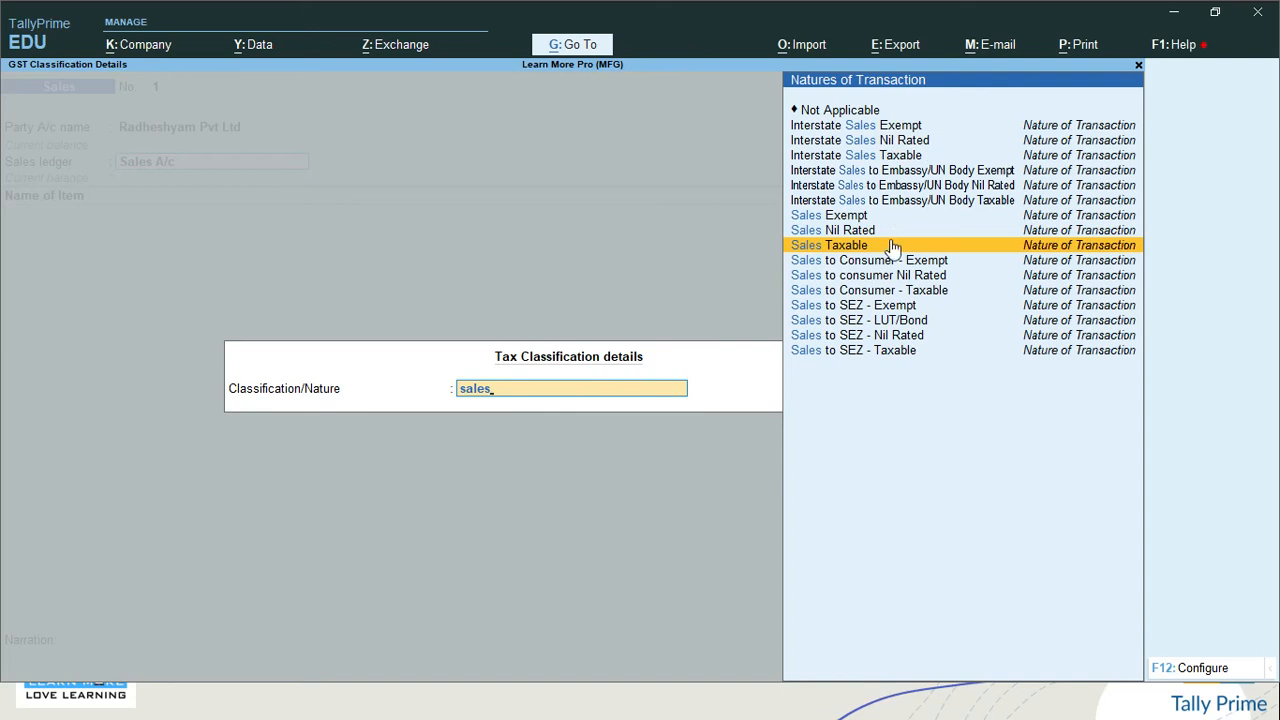
pyautogui.press('Up')
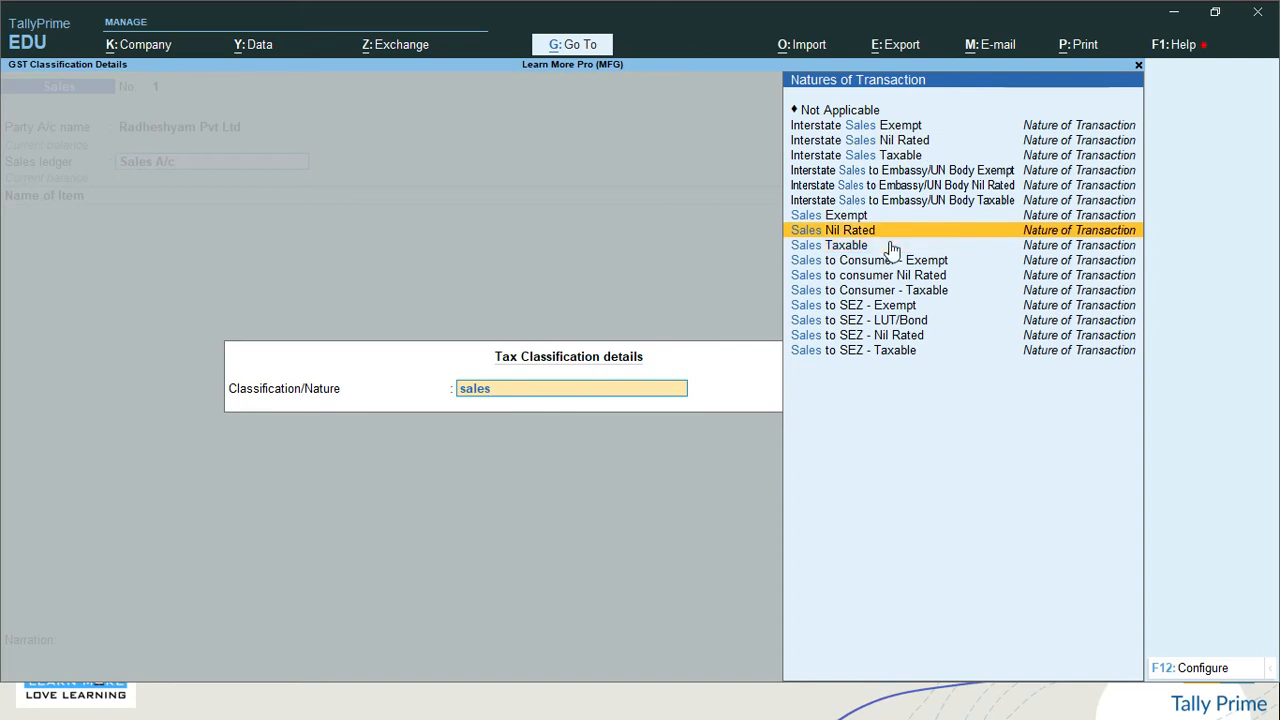
pyautogui.press('Down')
pyautogui.press('Up')
pyautogui.press('Up')
pyautogui.press('Down')
pyautogui.press('Down')
pyautogui.press('Return')
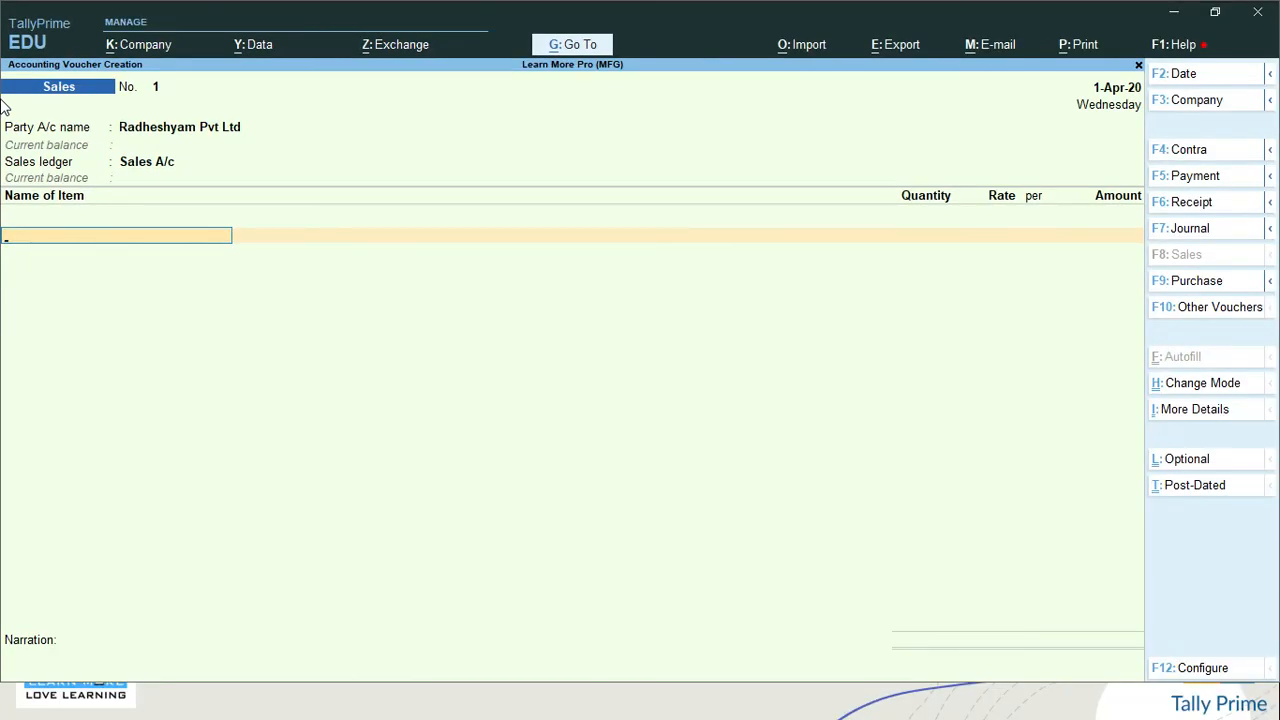
# Step: Add Iball 2.0 Speaker to the Sales voucher with a quantity of 400 NOS at a rate of 700
pyautogui.press('Return')
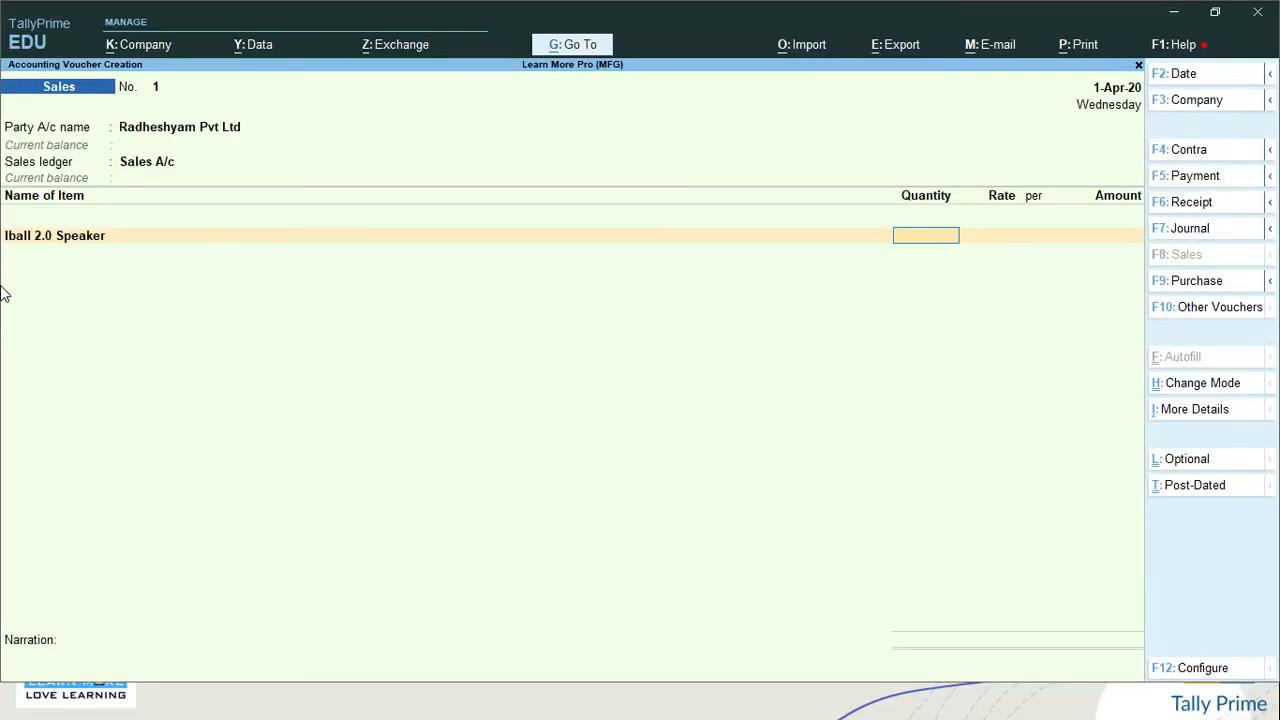
pyautogui.write('400')
pyautogui.press('Return')
pyautogui.write('700')
pyautogui.press('Return')
pyautogui.press('Return')
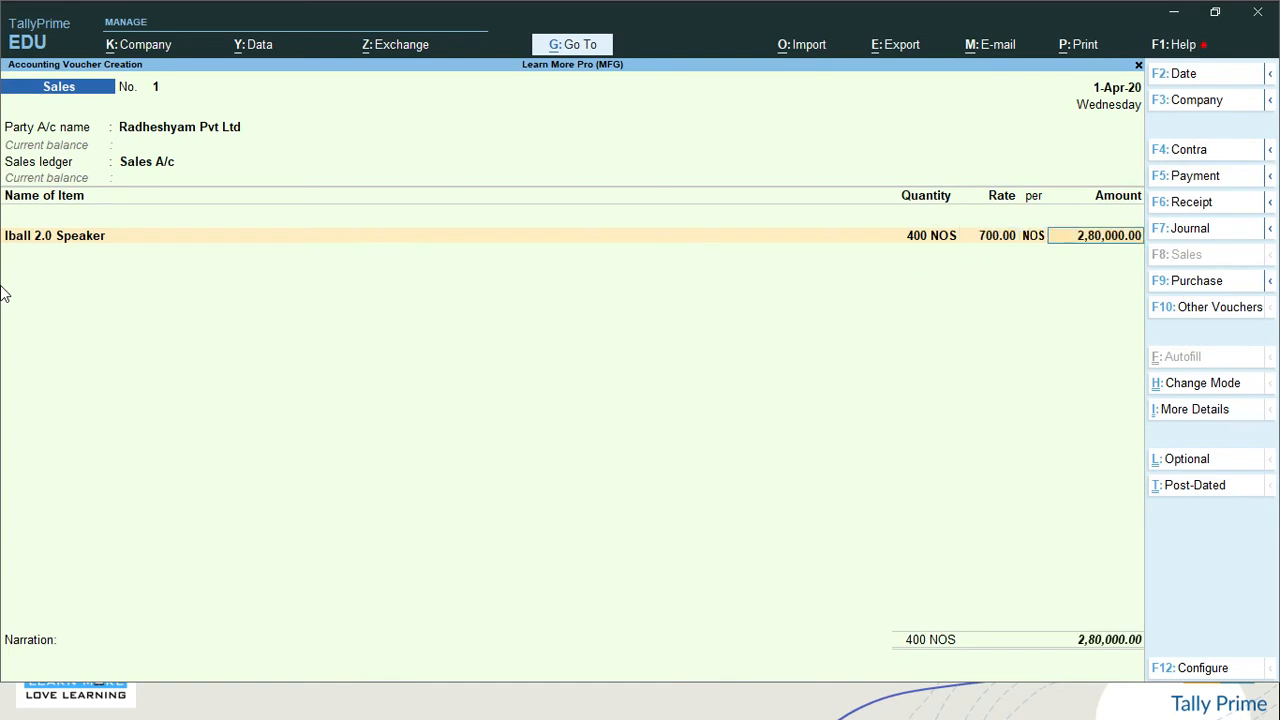
pyautogui.press('Return')
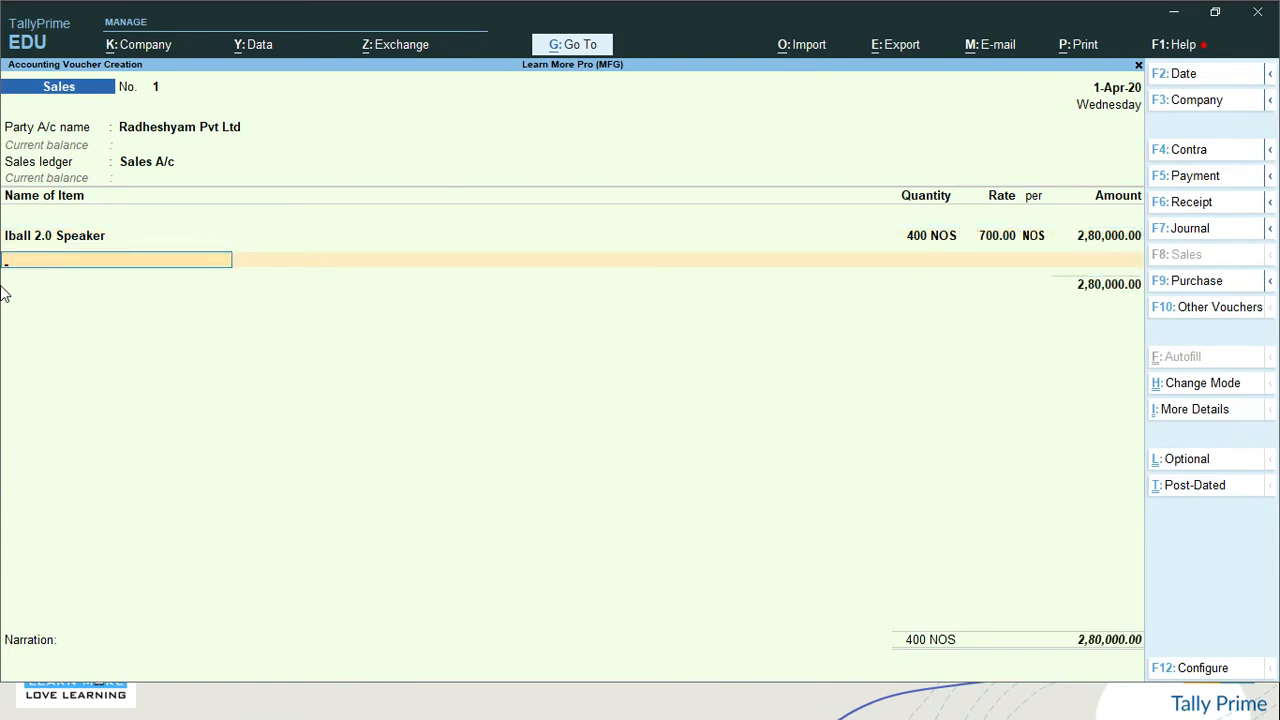
# Step: Add the CGST and SGST ledgers below the speaker item and continue to the voucher's narration
pyautogui.press('Return')
pyautogui.write('C')
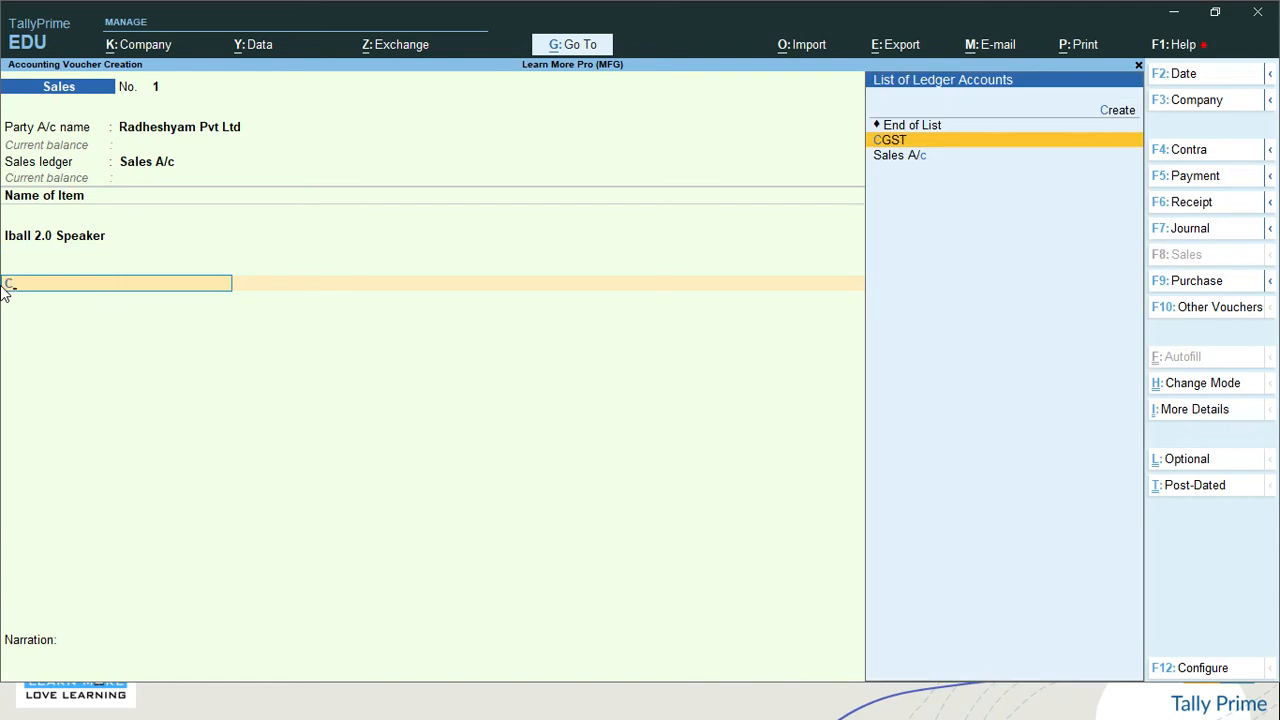
pyautogui.press('Return')
pyautogui.press('Return')
pyautogui.write('SG')
pyautogui.press('Return')
pyautogui.press('Return')
pyautogui.press('Return')
pyautogui.press('Return')
pyautogui.press('Return')
pyautogui.press('Return')
pyautogui.press('Return')
pyautogui.press('Return')
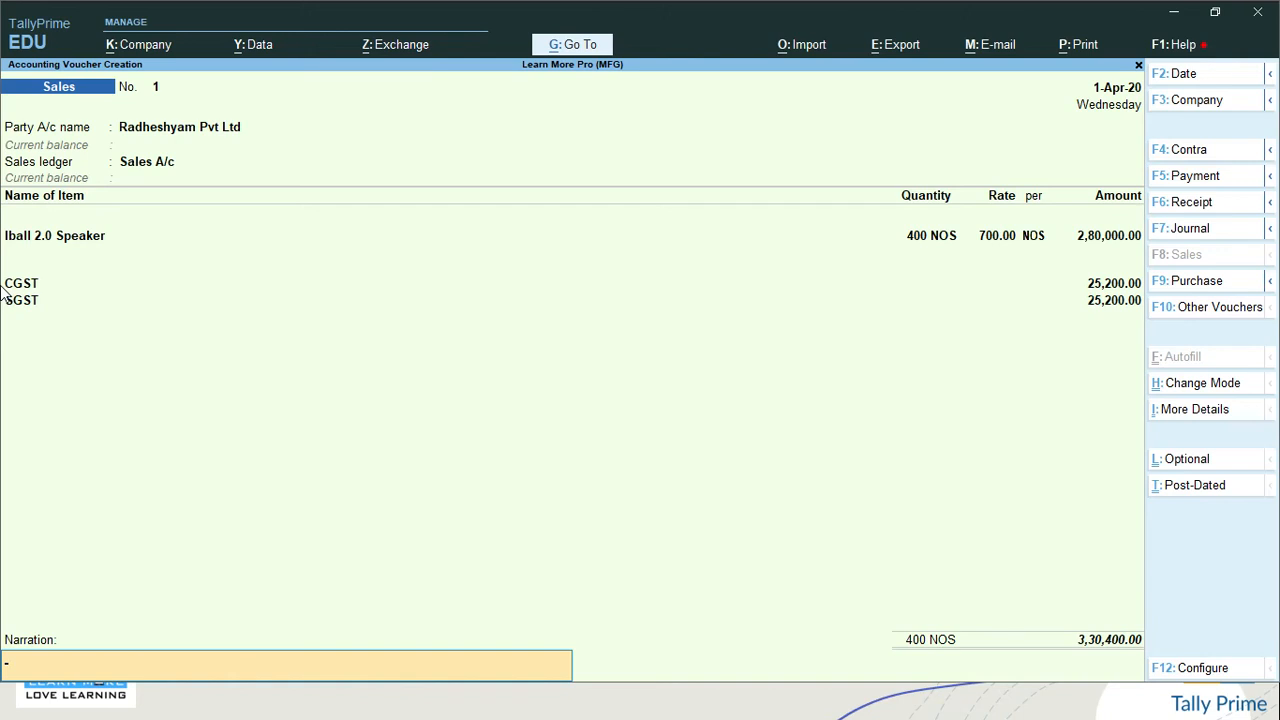
# Step: Check the sales voucher's GST - Tax Analysis in detailed form, including the central and state tax on Iball 2.0 Speaker
pyautogui.hotkey('ctrl', 'i')
pyautogui.press('Up')
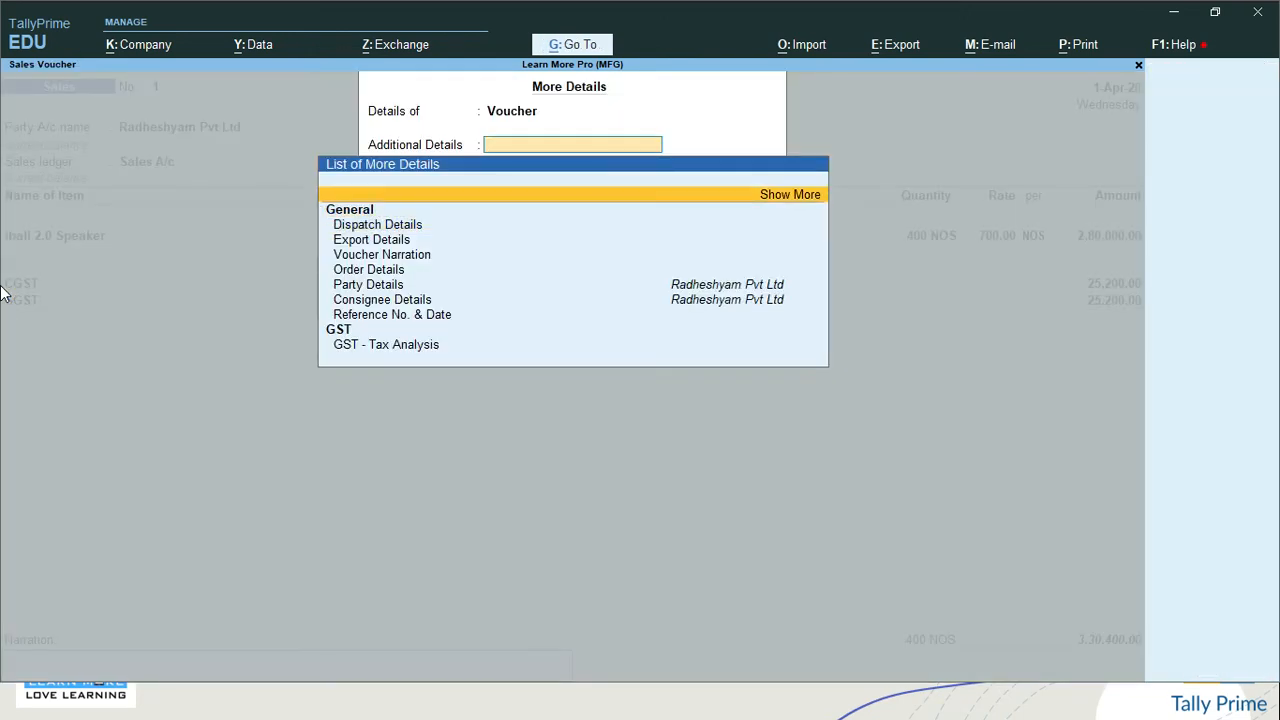
pyautogui.press('Down')
pyautogui.press('Down')
pyautogui.press('Down')
pyautogui.press('Down')
pyautogui.press('Down')
pyautogui.press('Down')
pyautogui.press('Down')
pyautogui.press('Down')
pyautogui.press('Down')
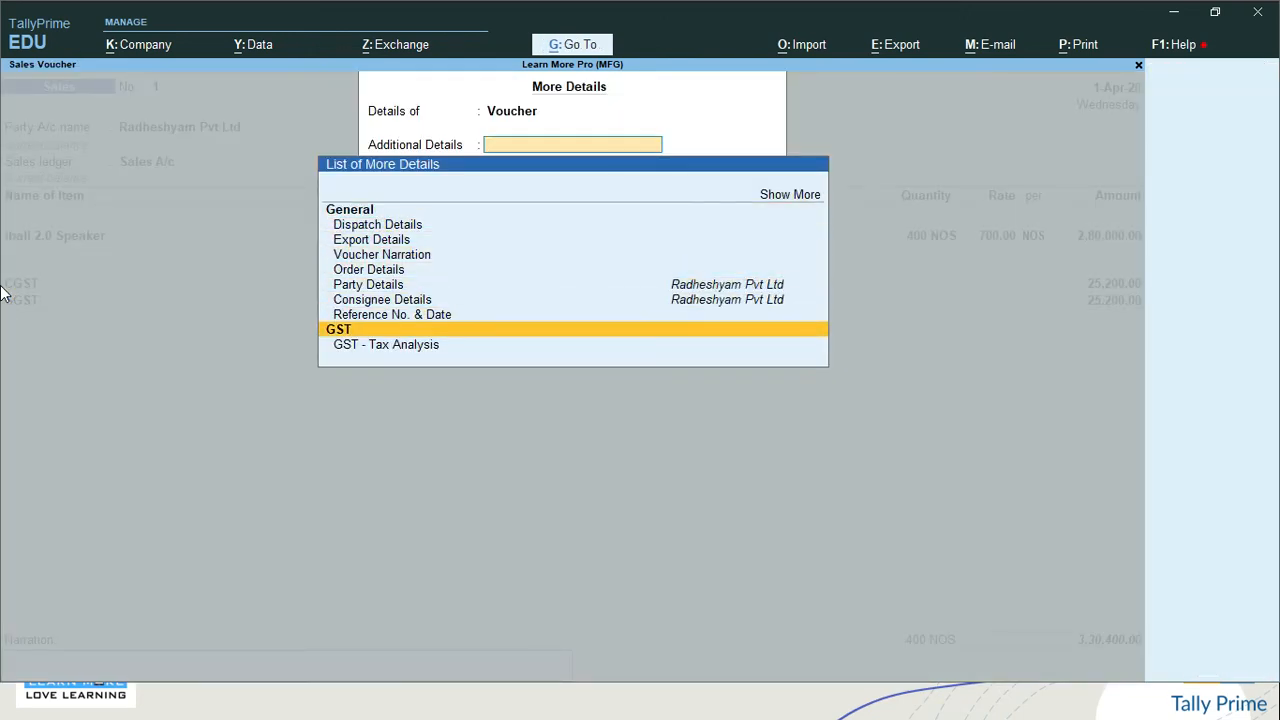
pyautogui.press('Return')
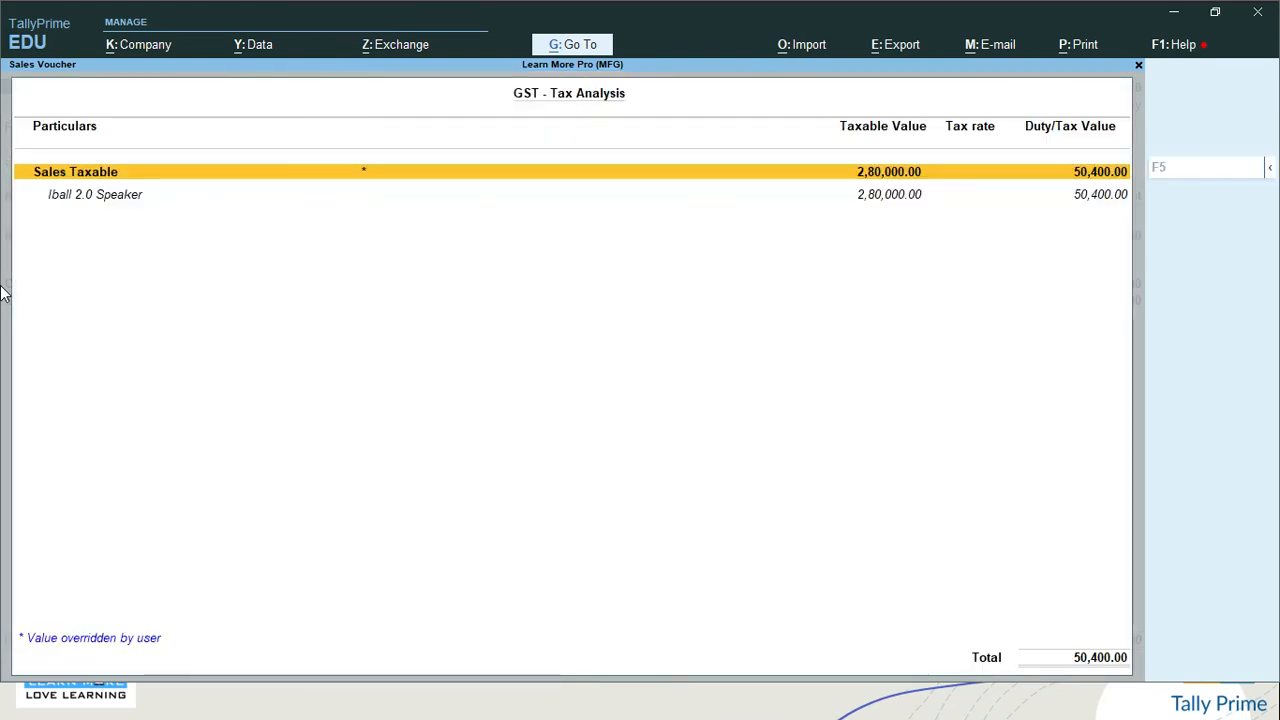
pyautogui.press('F5')
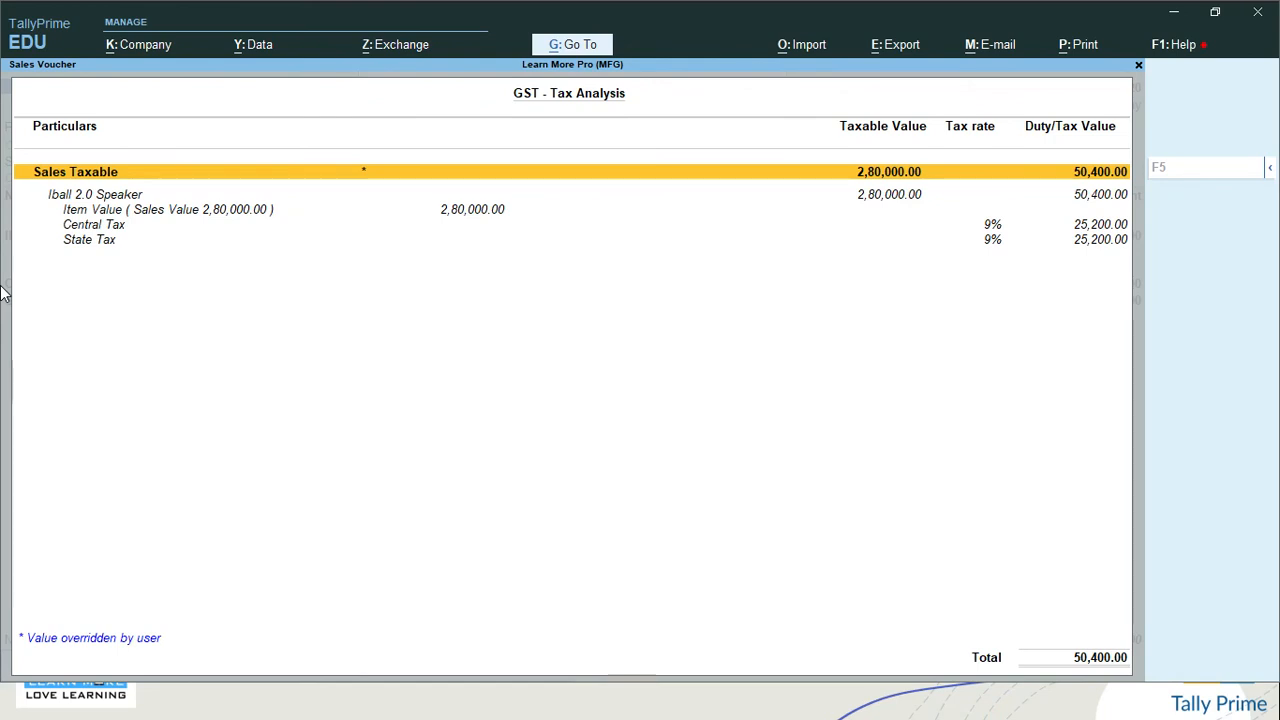
pyautogui.press('Escape')
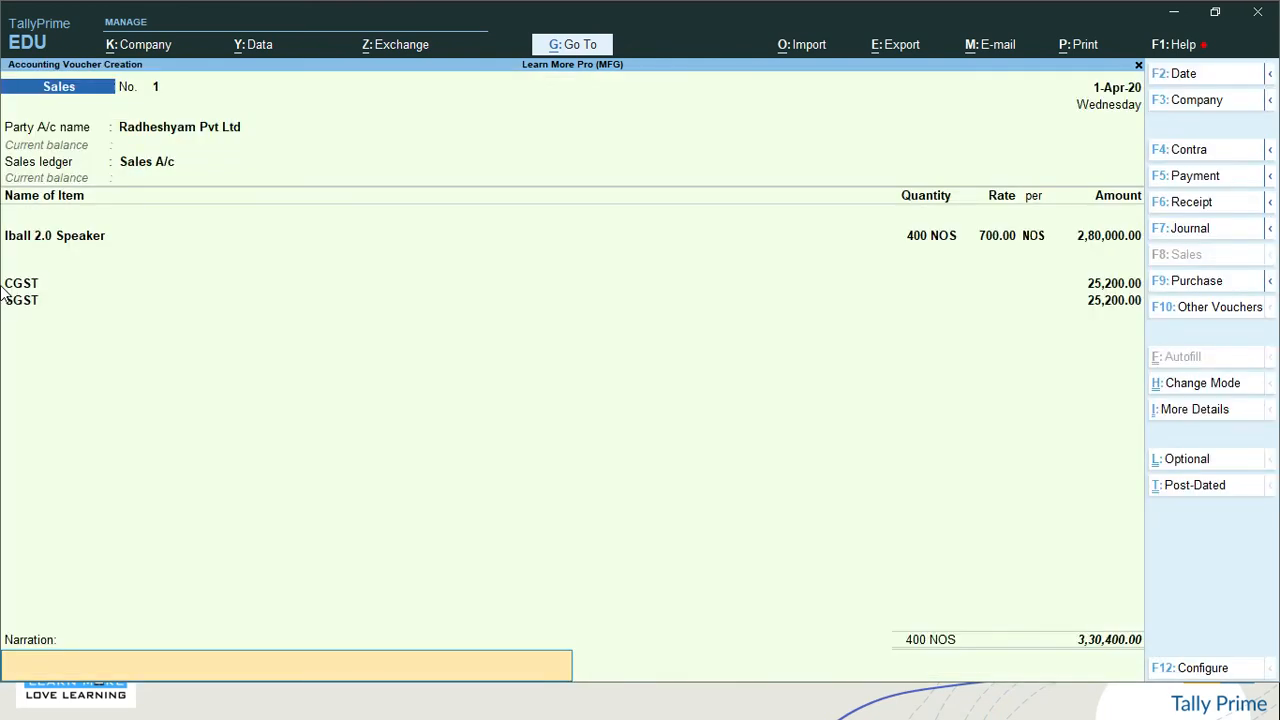
# Step: Save the Sales voucher without a narration and return to the Gateway of Tally
pyautogui.hotkey('ctrl', 'a')
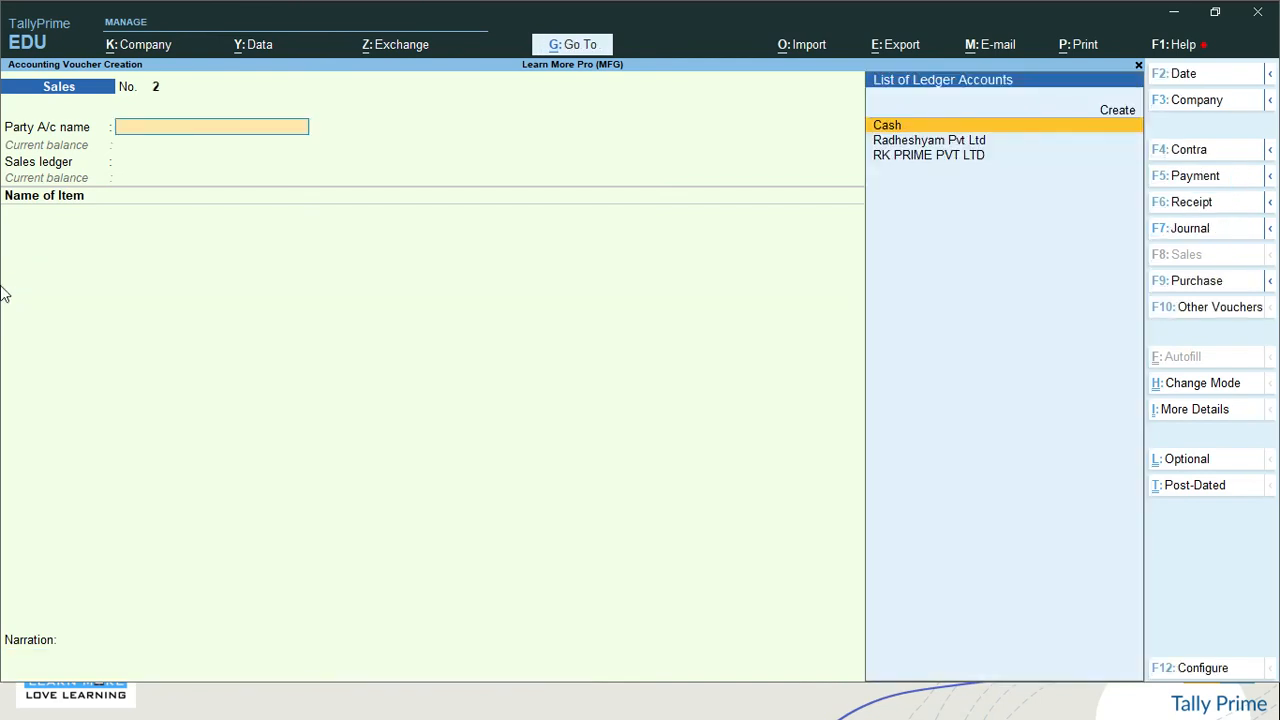
pyautogui.press('Escape')
pyautogui.press('Return')
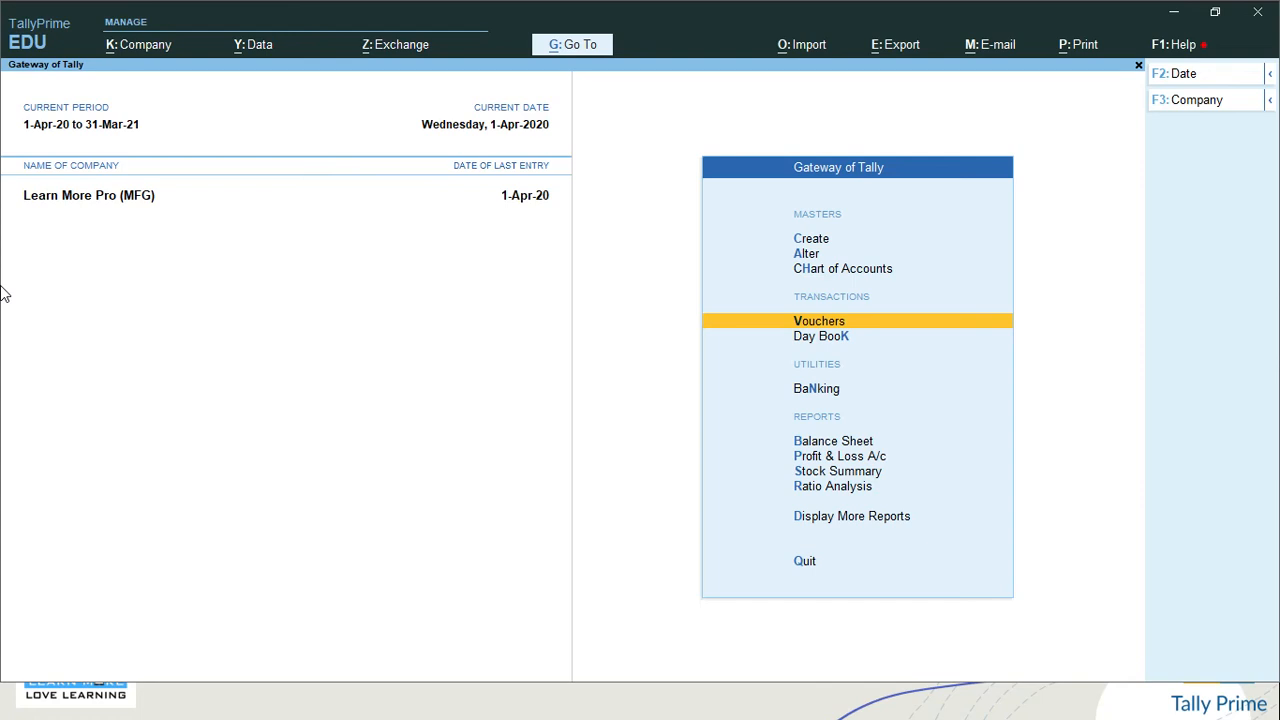
# Step: Open the list of GST reports among the additional display reports
pyautogui.press('Down')
pyautogui.press('Down')
pyautogui.press('Down')
pyautogui.press('Down')
pyautogui.press('Down')
pyautogui.press('Down')
pyautogui.press('Down')
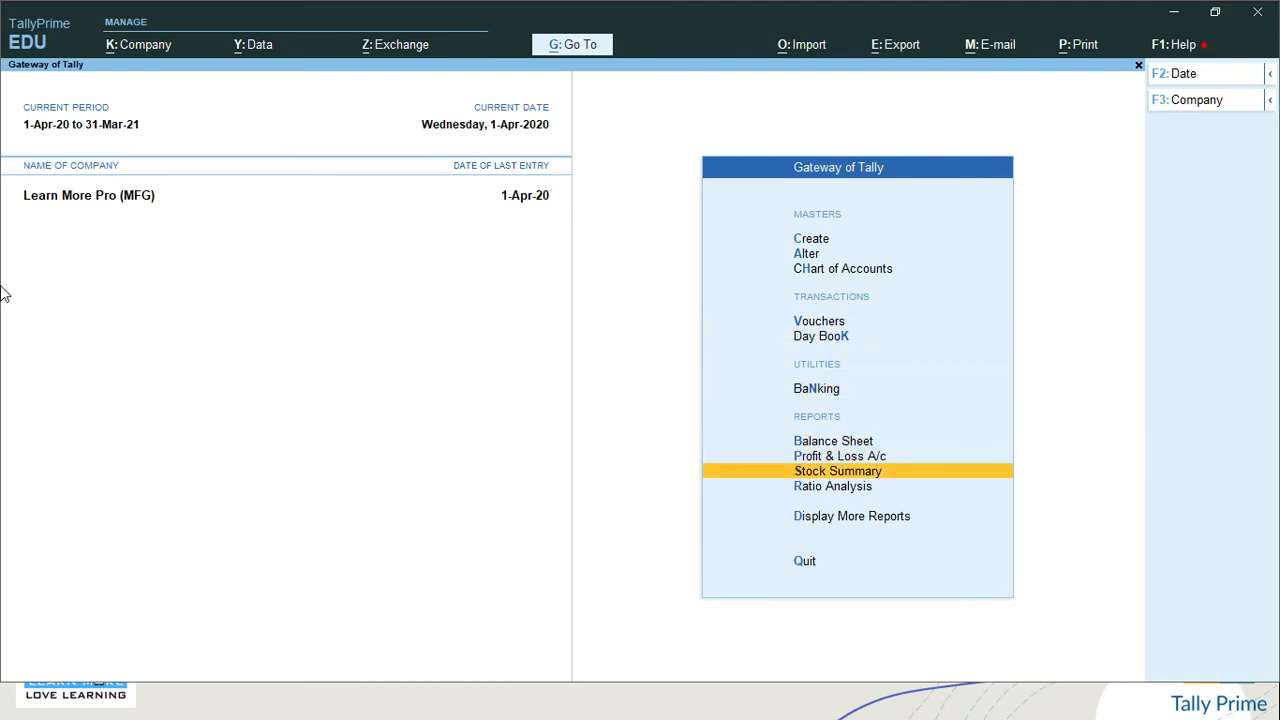
pyautogui.press('Return')
pyautogui.press('Down')
pyautogui.press('Down')
pyautogui.press('Down')
pyautogui.press('Down')
pyautogui.press('Down')
pyautogui.press('Down')
pyautogui.press('Down')
pyautogui.press('Down')
pyautogui.press('Down')
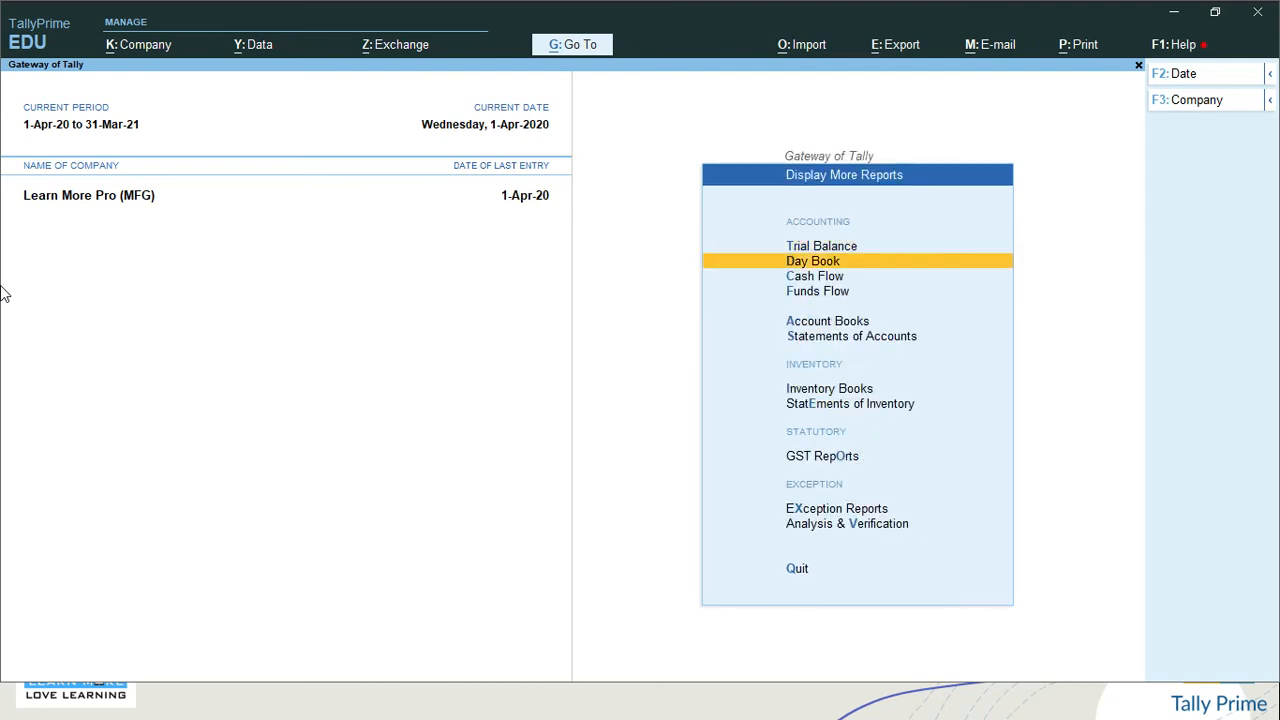
pyautogui.press('Up')
pyautogui.press('Up')
pyautogui.press('Down')
pyautogui.press('Return')
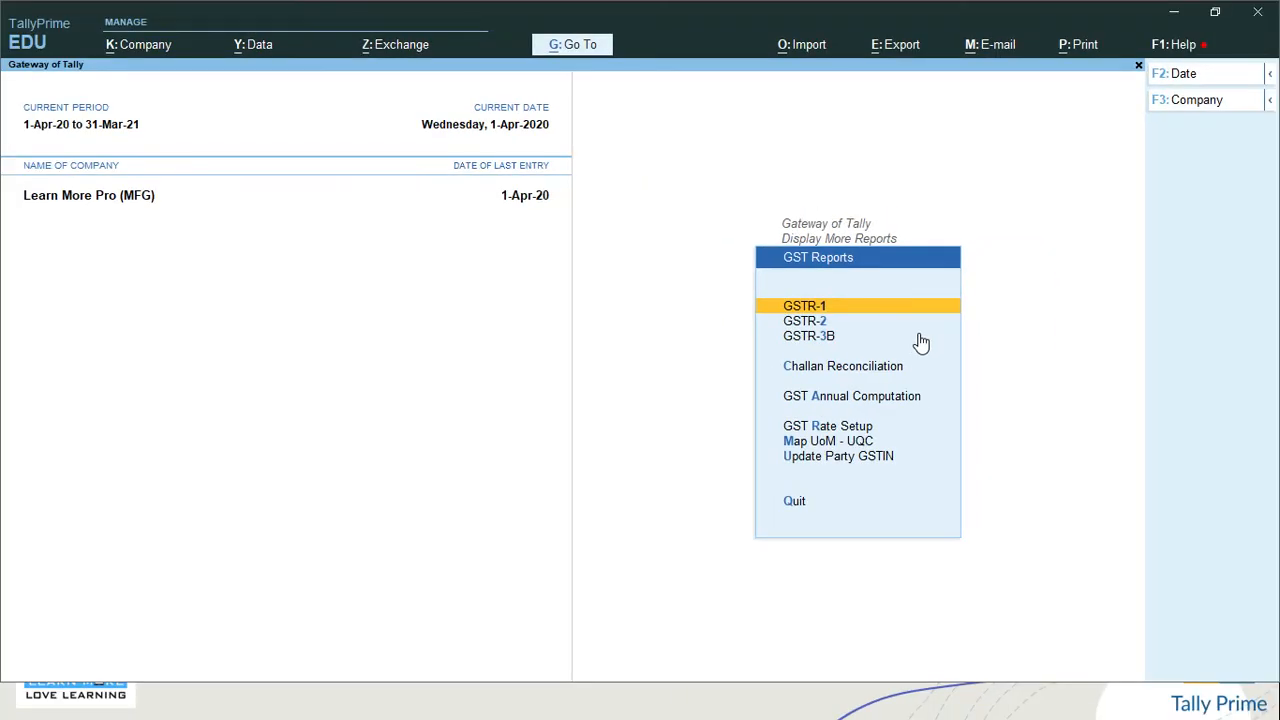
# Step: Examine the GSTR-1 return's voucher summary, from the included vouchers to the uncertain transactions, and close it
pyautogui.press('Return')
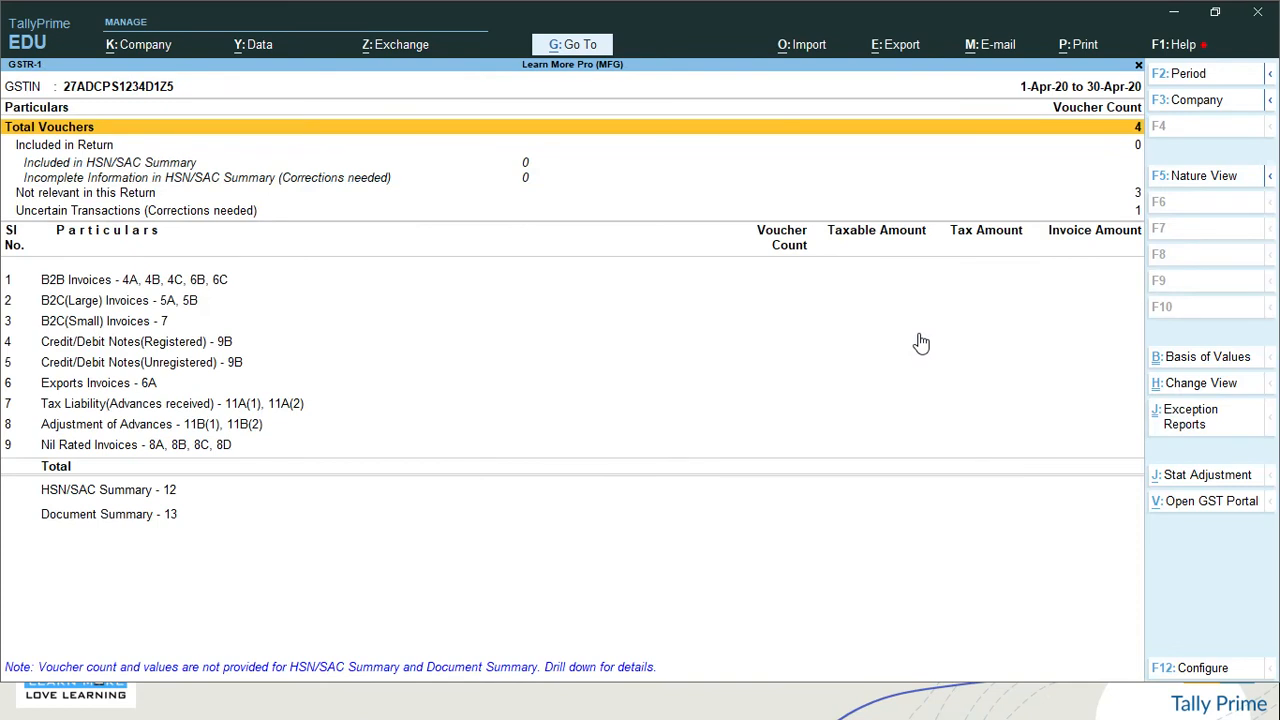
pyautogui.press('Down')
pyautogui.press('Down')
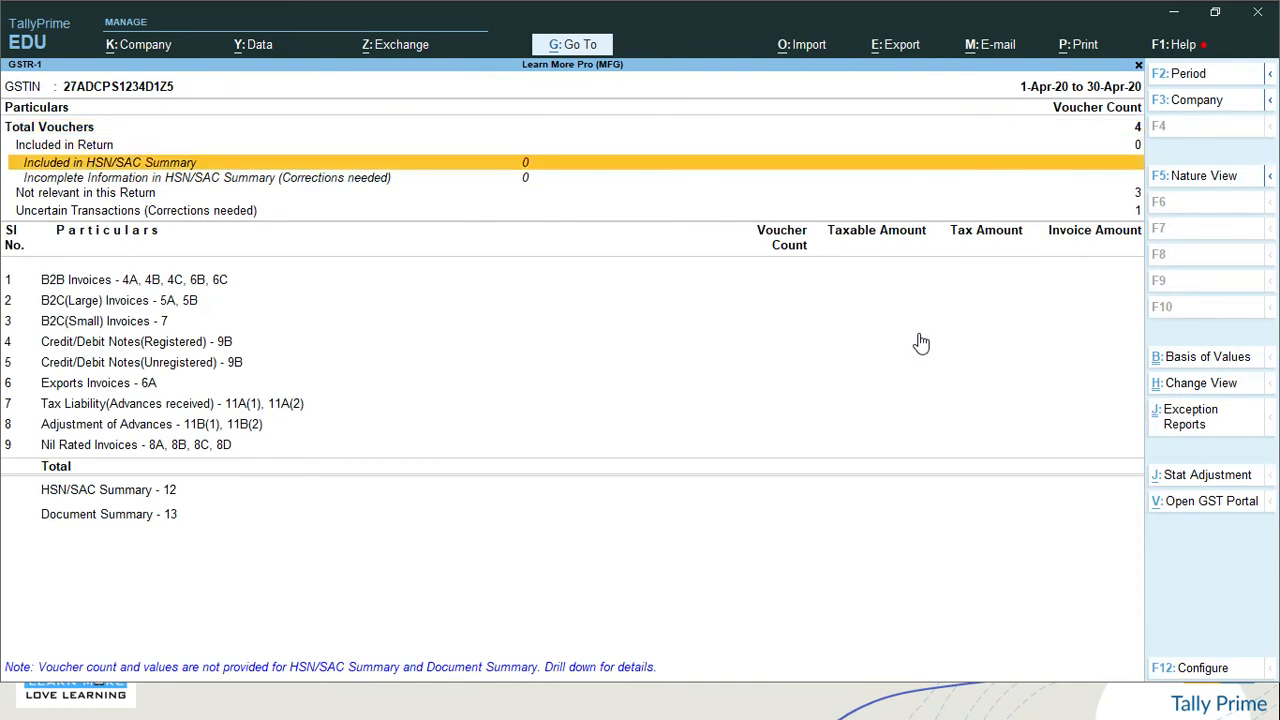
pyautogui.press('Escape')
pyautogui.press('Return')
pyautogui.press('Down')
pyautogui.press('Down')
pyautogui.press('Down')
pyautogui.press('Down')
pyautogui.press('Down')
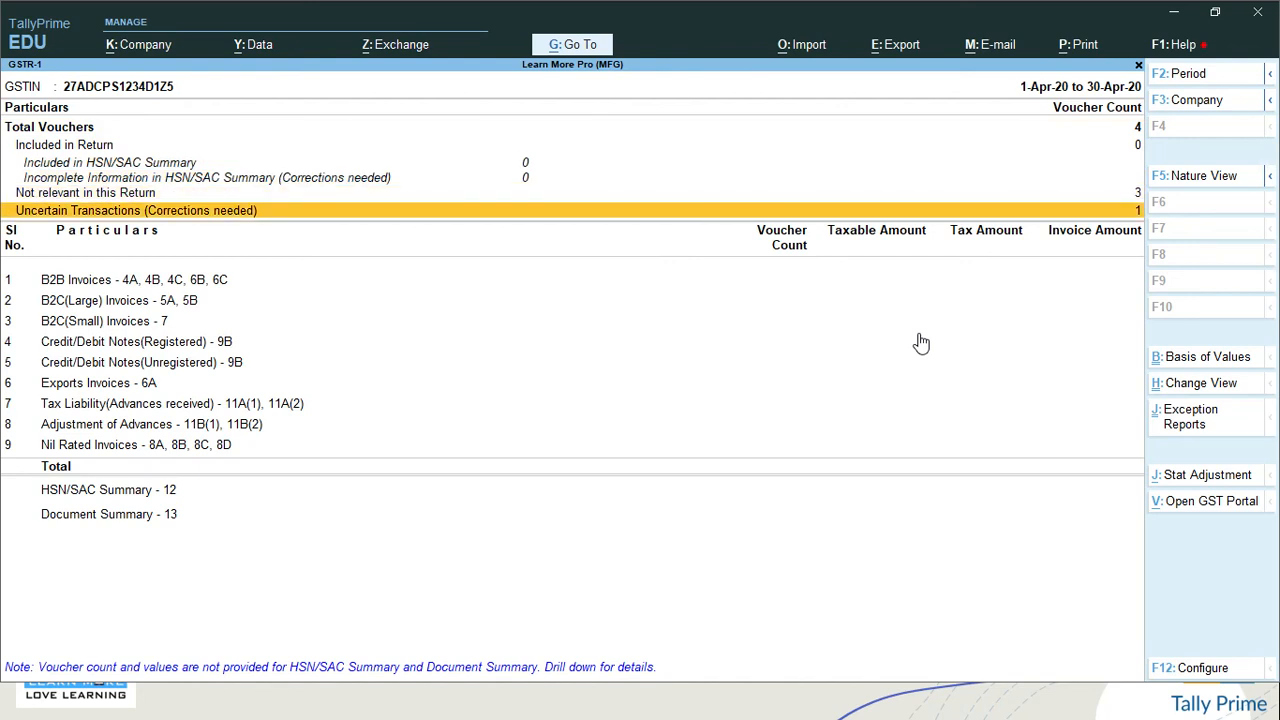
pyautogui.press('Escape')
# Step: Examine the GSTR-2 return's voucher summary and its B2B Invoices line
pyautogui.press('Down')
pyautogui.press('Return')
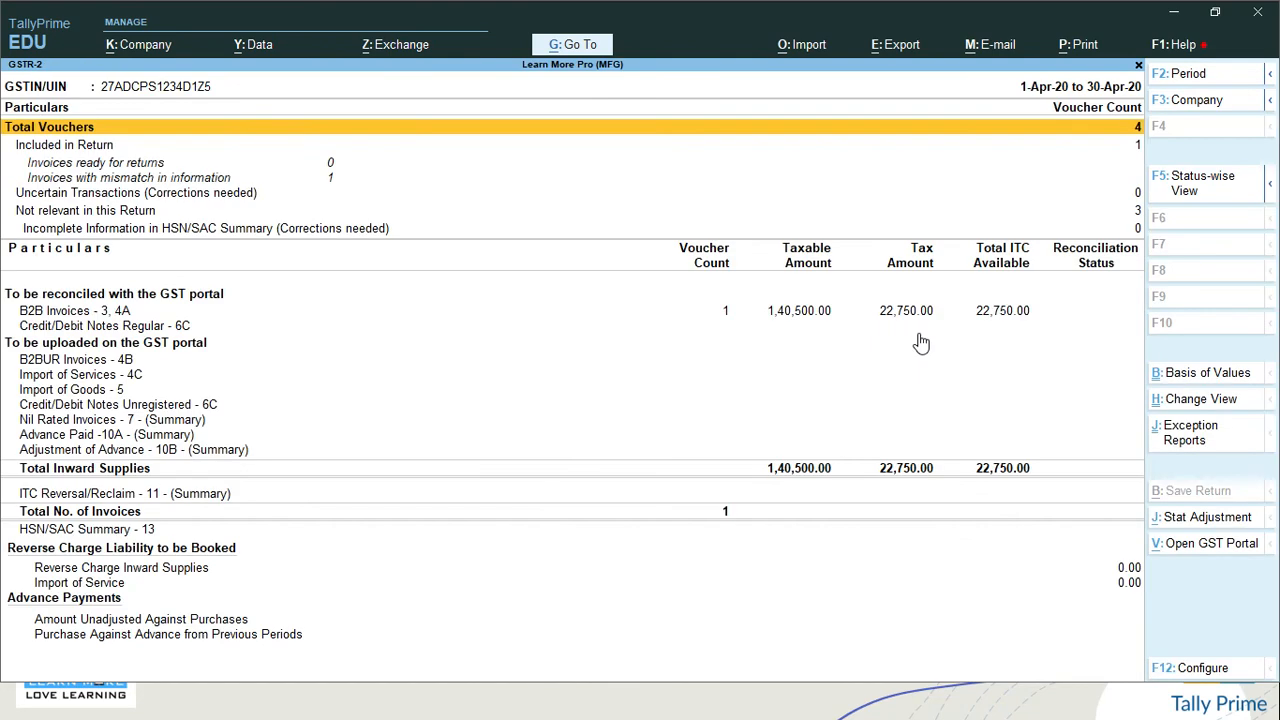
pyautogui.press('Down')
pyautogui.press('Down')
pyautogui.press('Down')
pyautogui.press('Down')
pyautogui.press('Down')
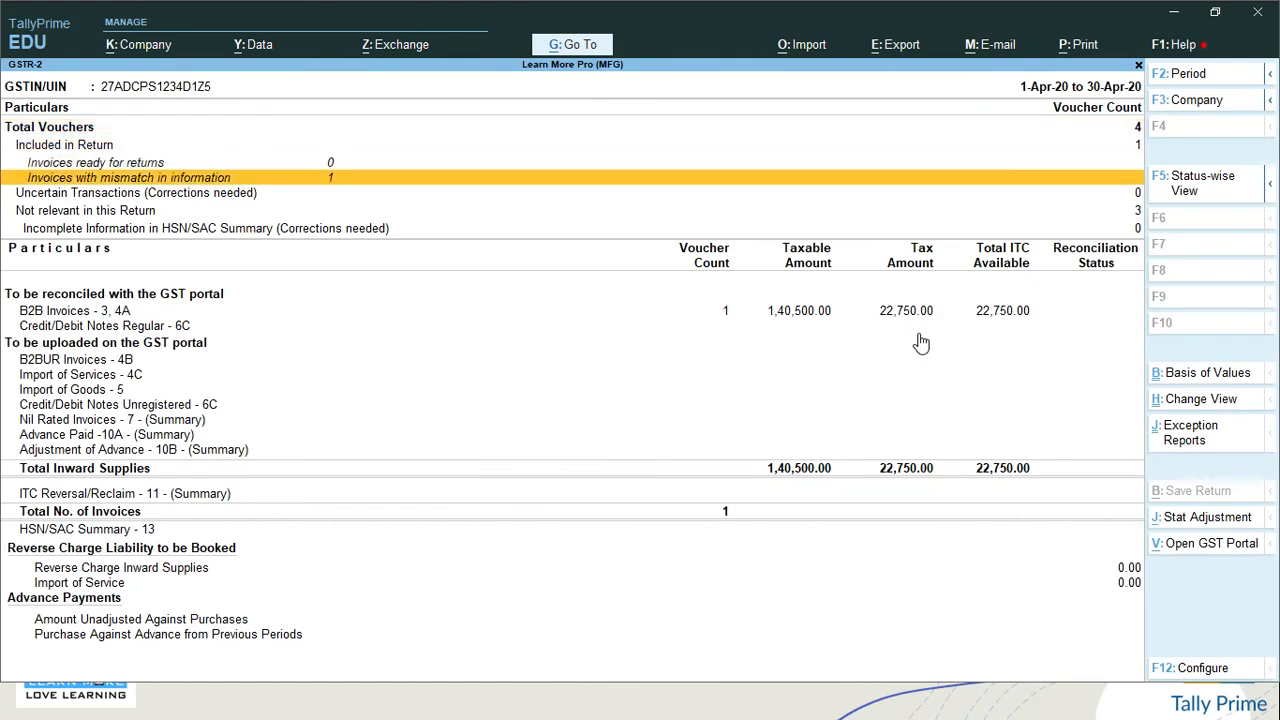
pyautogui.press('Down')
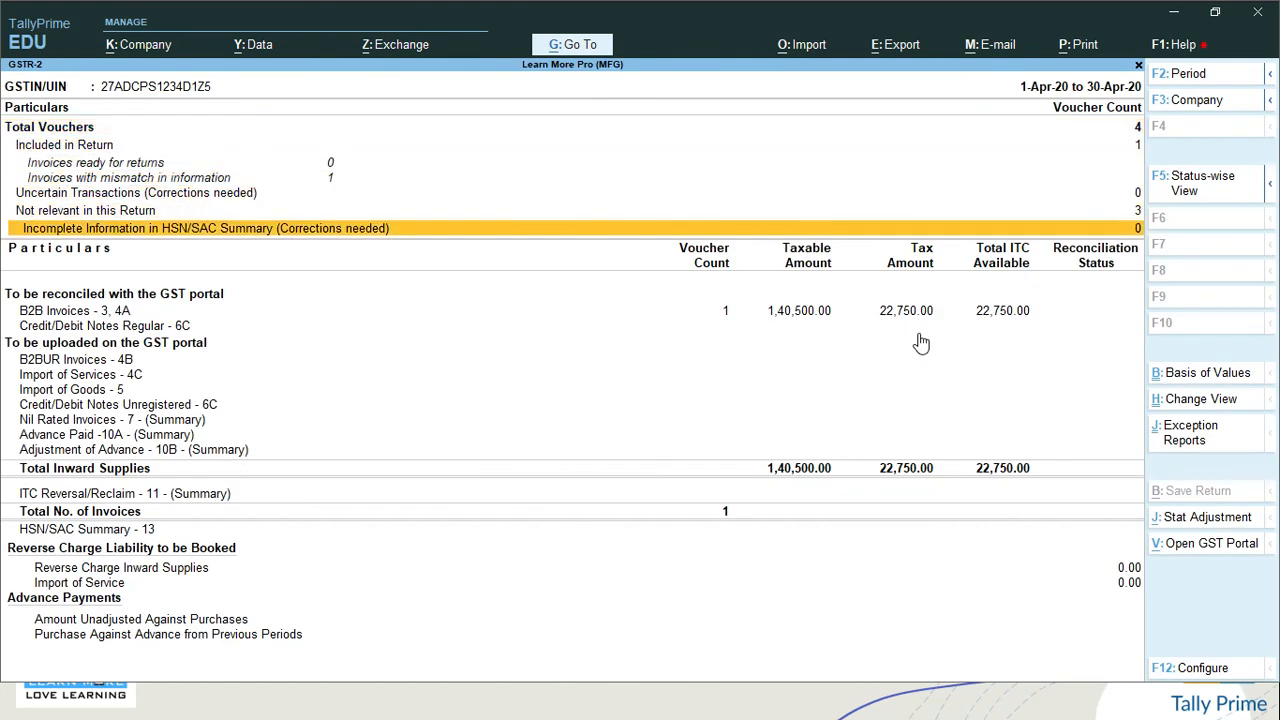
pyautogui.press('Up')
pyautogui.press('Up')
pyautogui.press('Up')
pyautogui.press('Up')
pyautogui.press('Up')
pyautogui.press('Down')
pyautogui.press('Down')
pyautogui.press('Down')
pyautogui.press('Down')
pyautogui.press('Down')
pyautogui.press('Down')
pyautogui.press('Down')
pyautogui.press('Up')
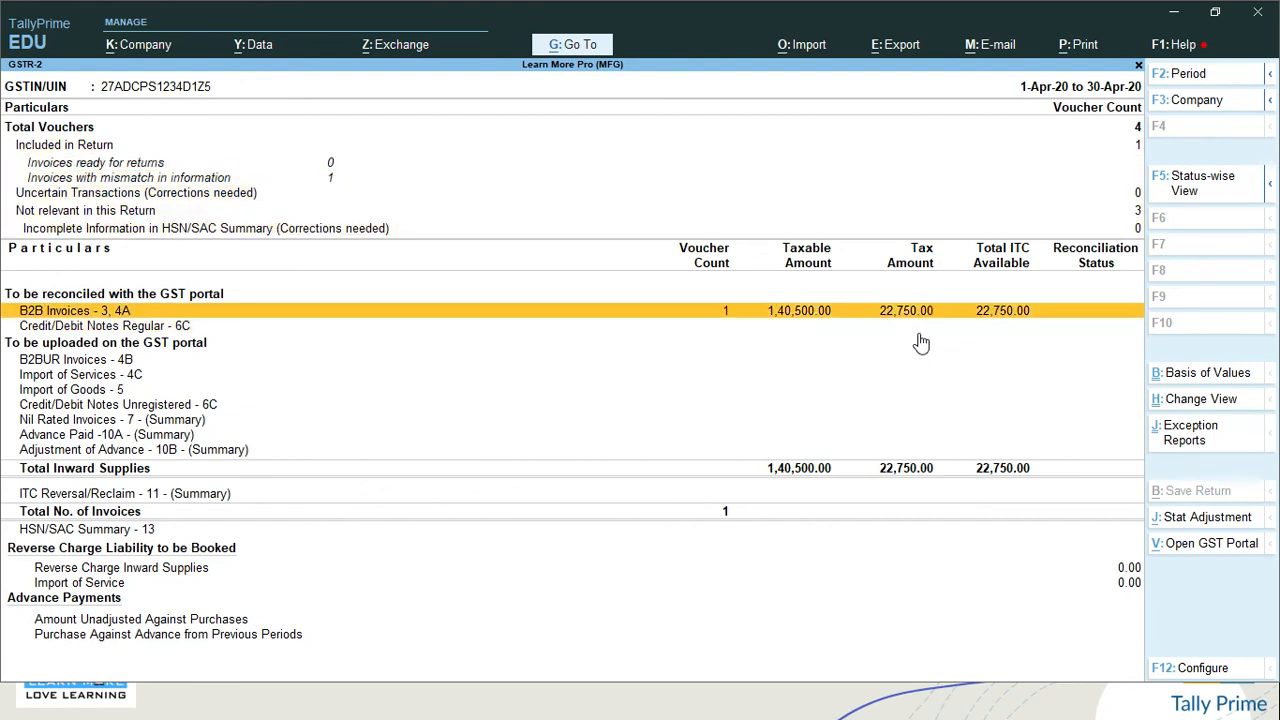
# Step: Drill into the B2B Invoices of GSTR-2 to view the RK PRIME PVT LTD invoice details, and leave the report
pyautogui.press('Return')
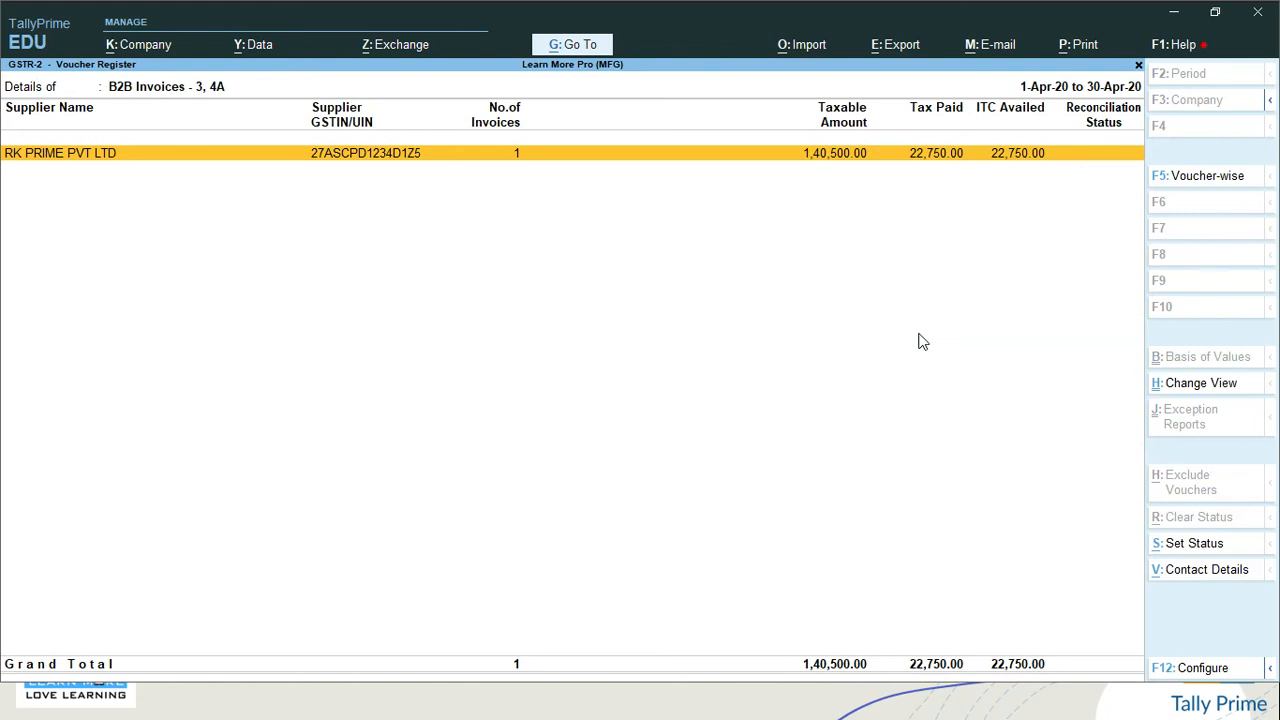
pyautogui.press('alt')
pyautogui.press('Return')
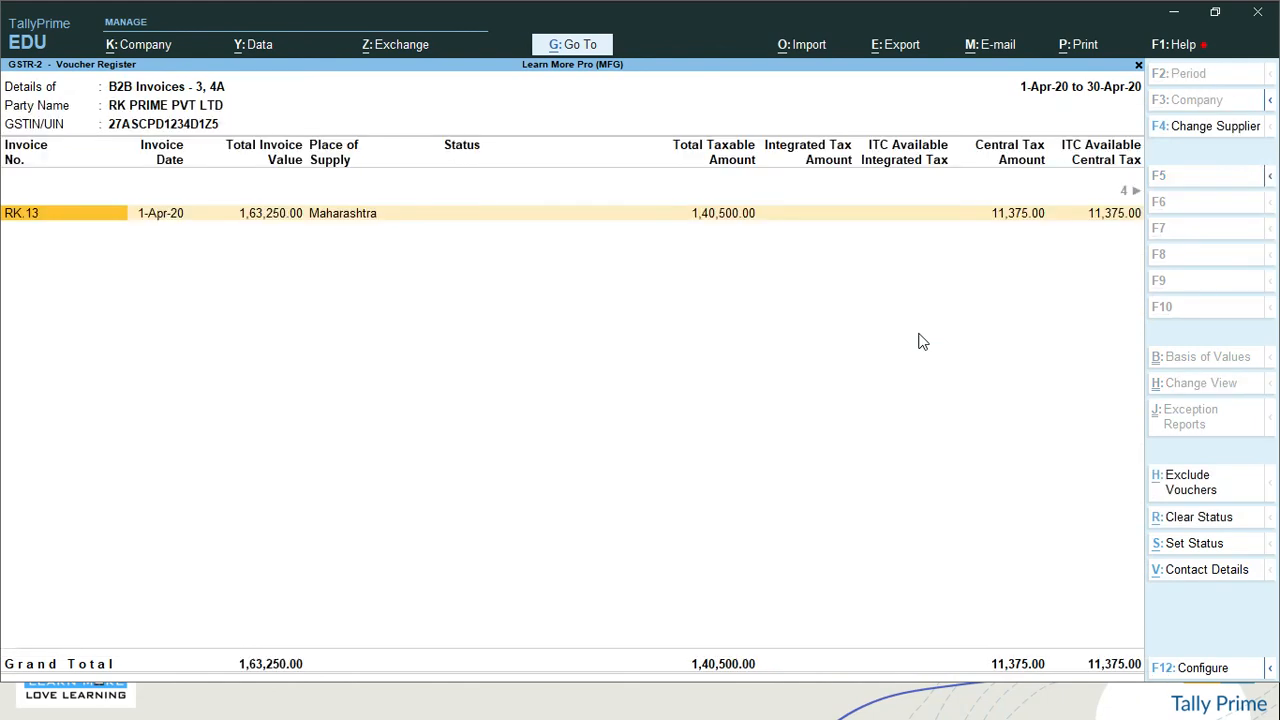
pyautogui.press('Escape')
pyautogui.press('Escape')
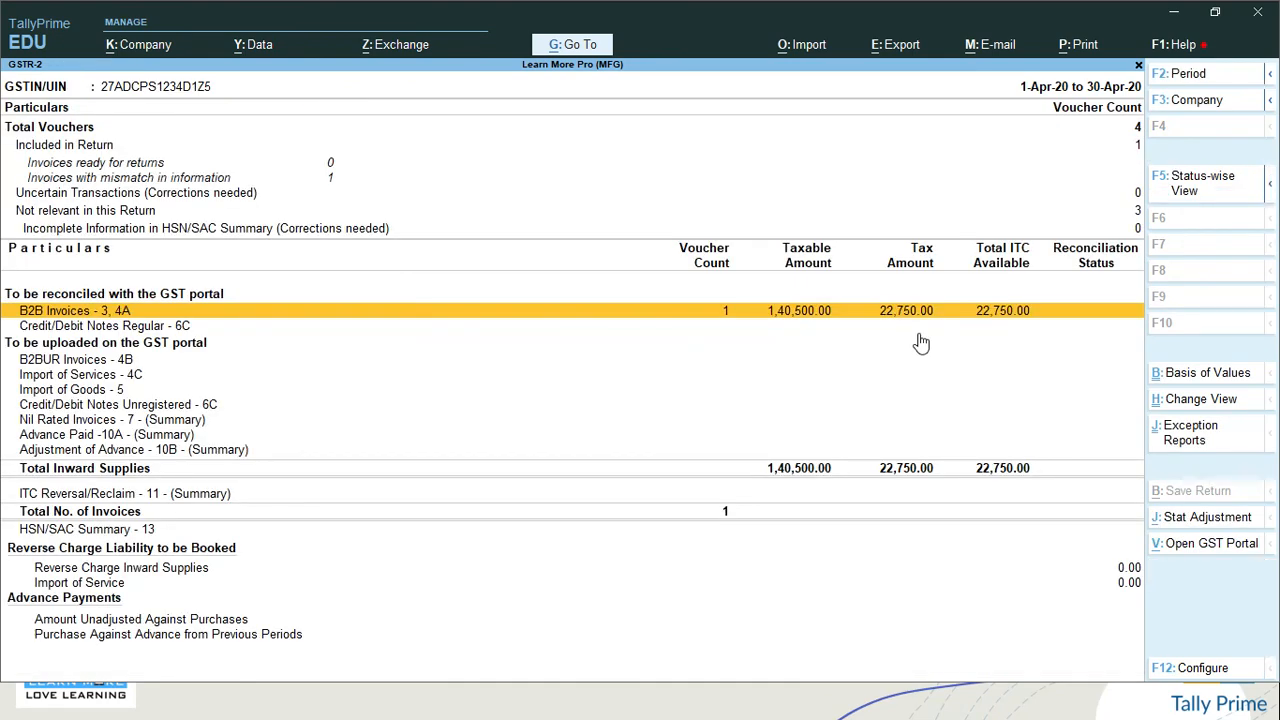
pyautogui.press('Escape')
# Step: Open the GSTR-3B return, review its voucher summary and expand table 3.1 for outward supplies
pyautogui.click(920, 338)
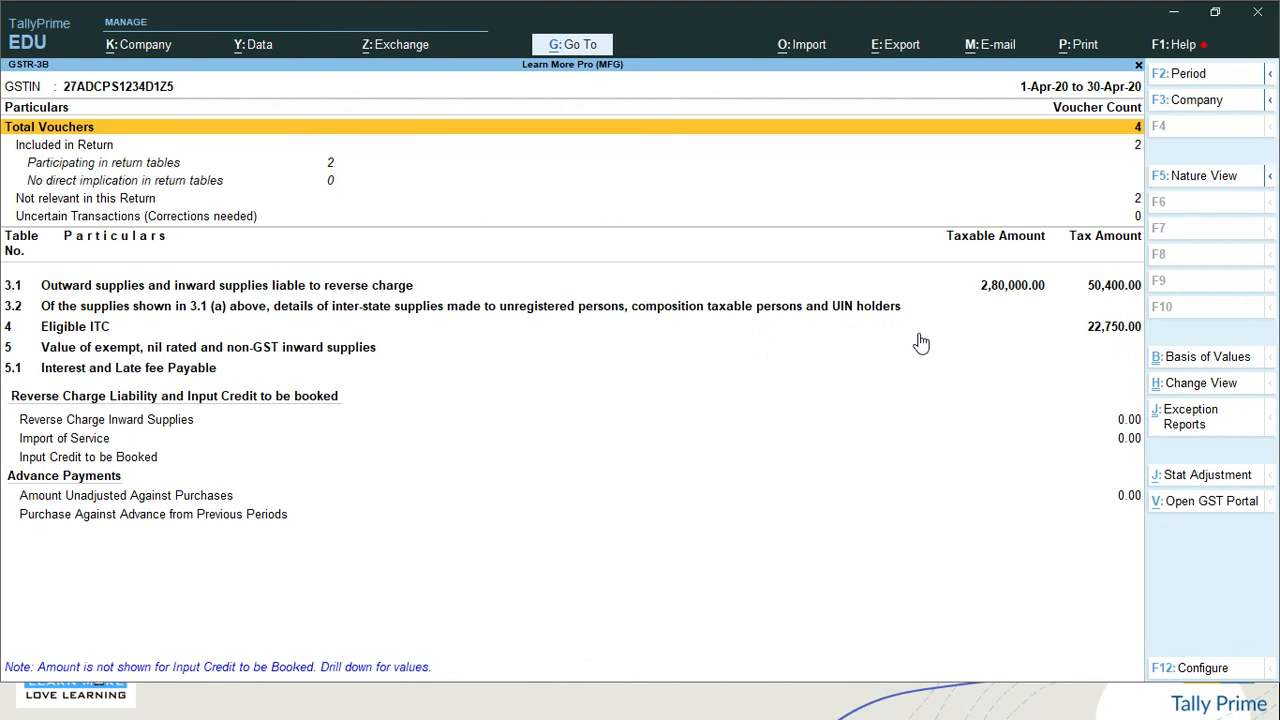
pyautogui.press('Down')
pyautogui.press('Down')
pyautogui.press('Down')
pyautogui.press('Down')
pyautogui.press('Down')
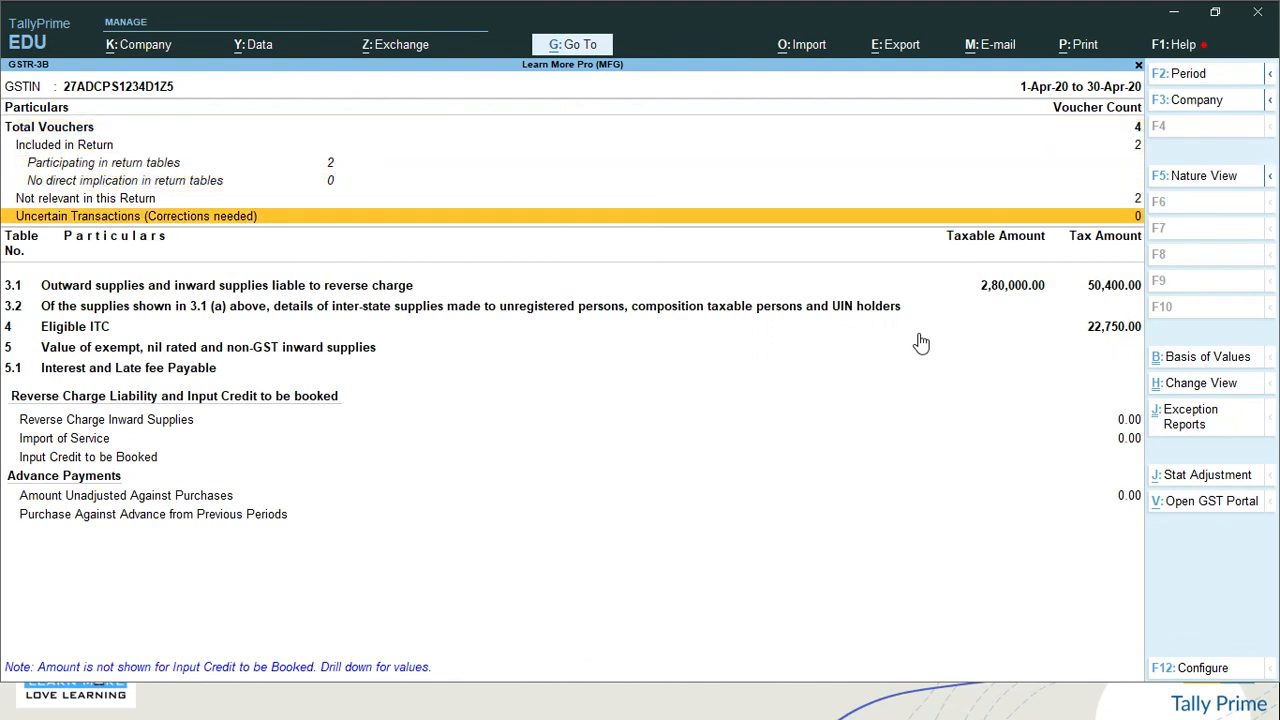
pyautogui.press('Up')
pyautogui.hotkey('shift', 'Return')
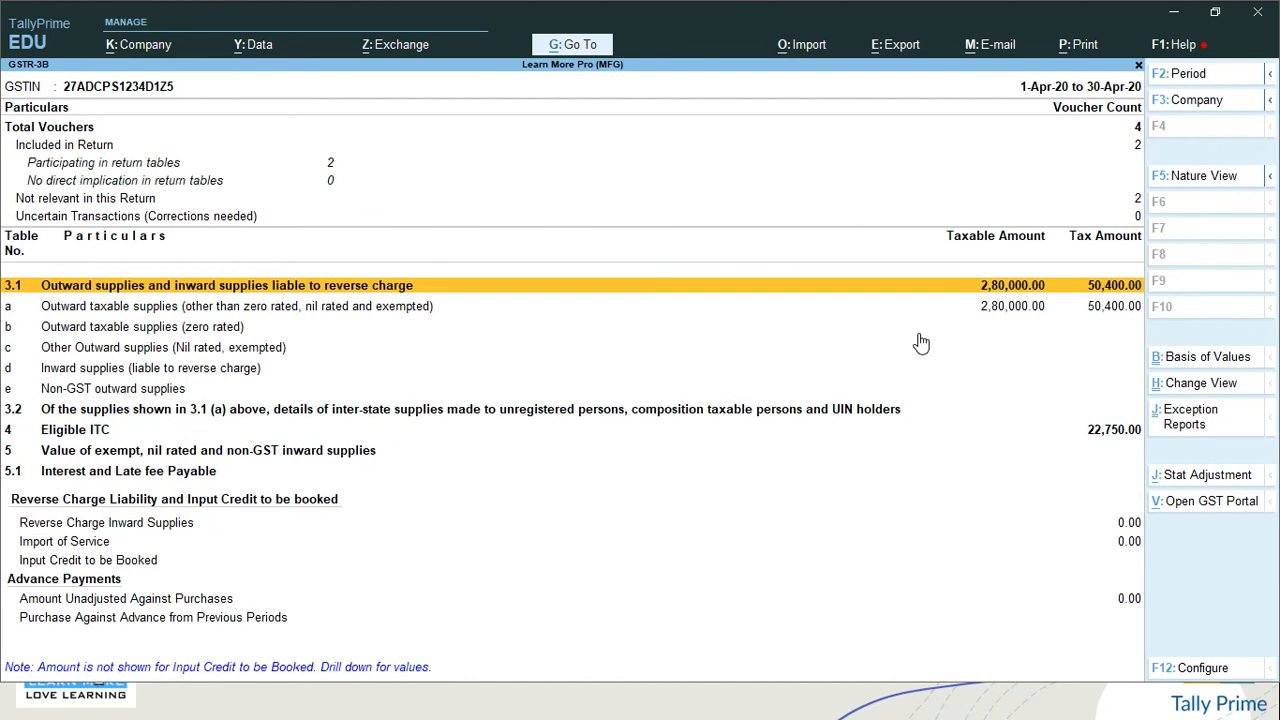
pyautogui.hotkey('shift', 'Return')
pyautogui.hotkey('shift', 'Return')
# Step: View the tax value difference setting in the GSTR-3B Basis of Values and close it
pyautogui.hotkey('ctrl', 'b')
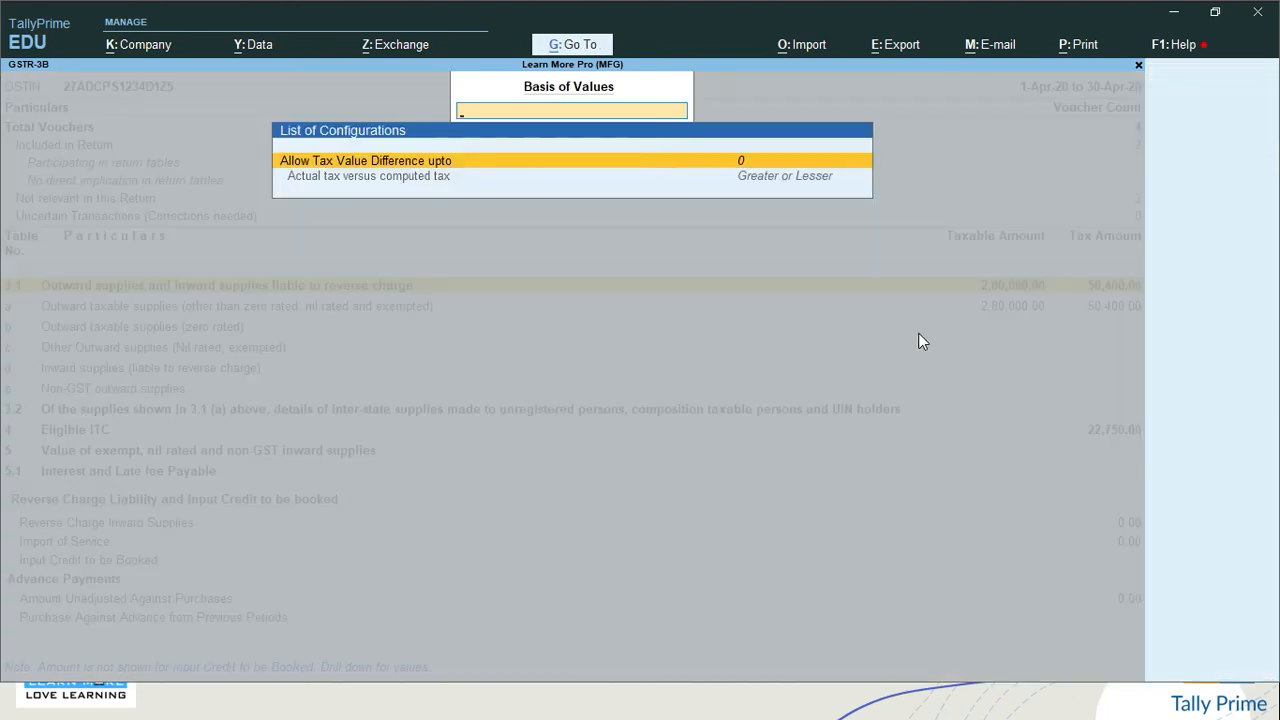
pyautogui.press('Return')
pyautogui.press('Return')
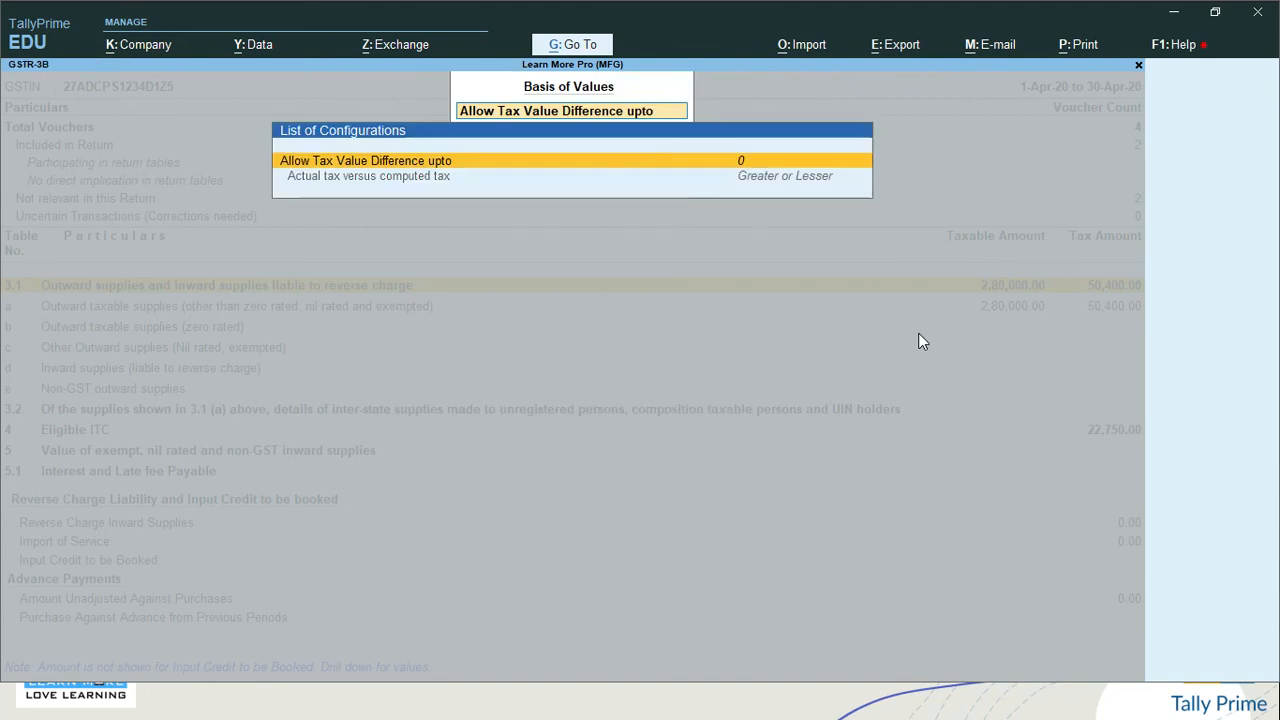
pyautogui.press('Escape')
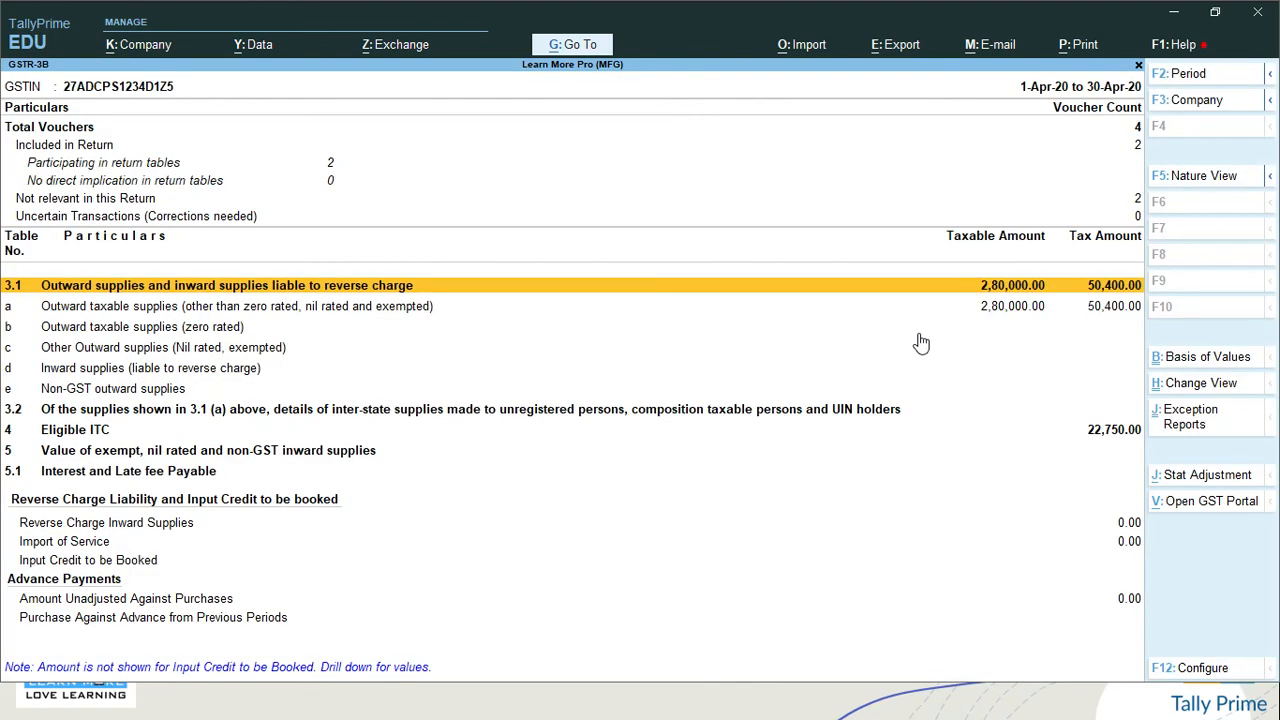
# Step: Check the GSTR-3B exception report for Vouchers Accepted as Valid and return to the return summary
pyautogui.hotkey('ctrl', 'j')
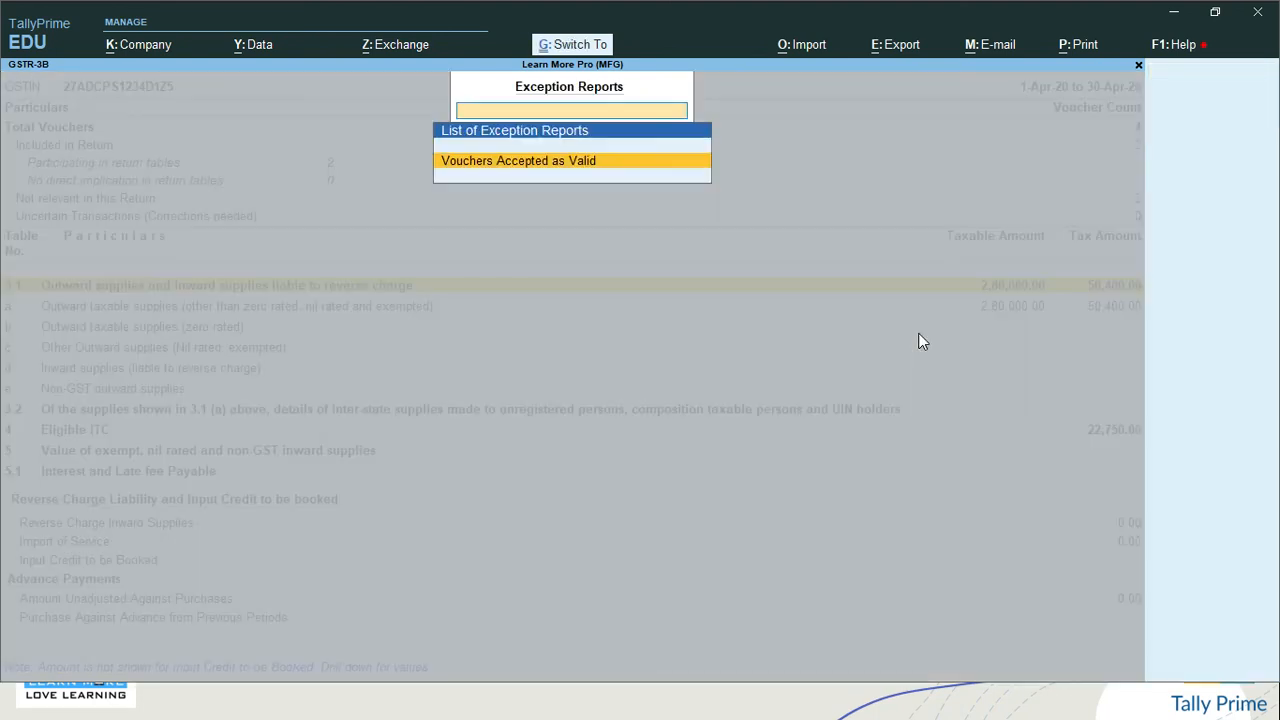
pyautogui.press('Return')
pyautogui.press('Escape')
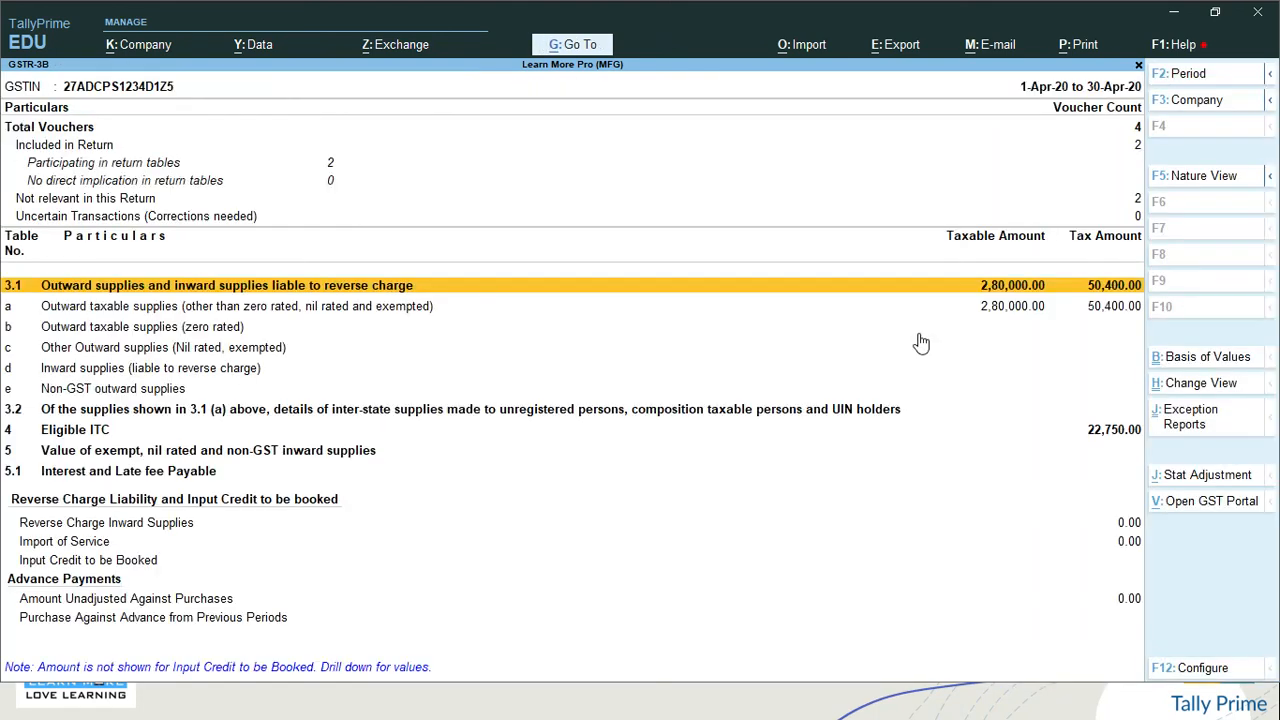